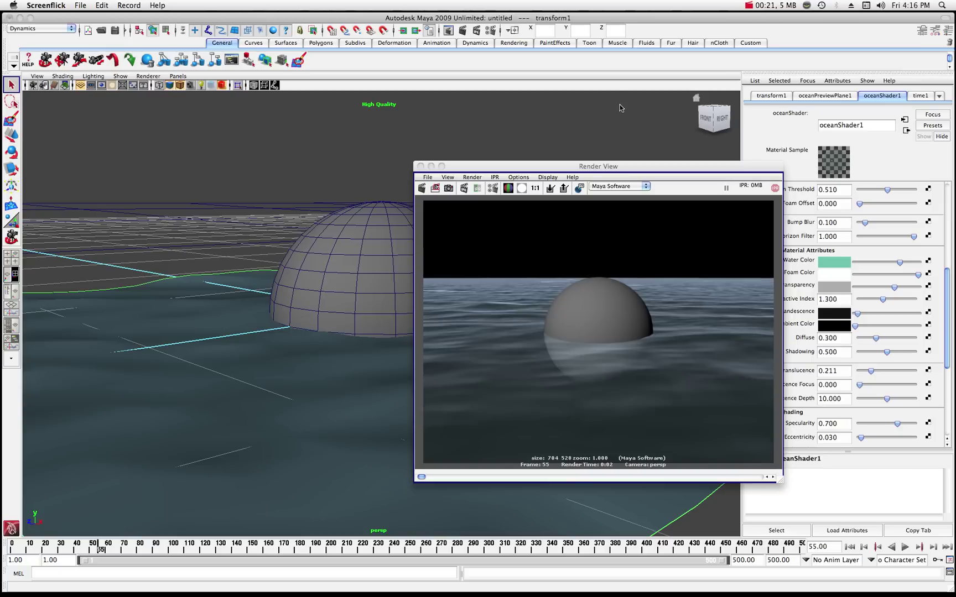
Reduce the ocean shader's Transparency to a medium grey, re-render the view to check the water, and close the render
{"action": "left_click_drag", "start_coordinate": [686, 169], "coordinate": [681, 164]}
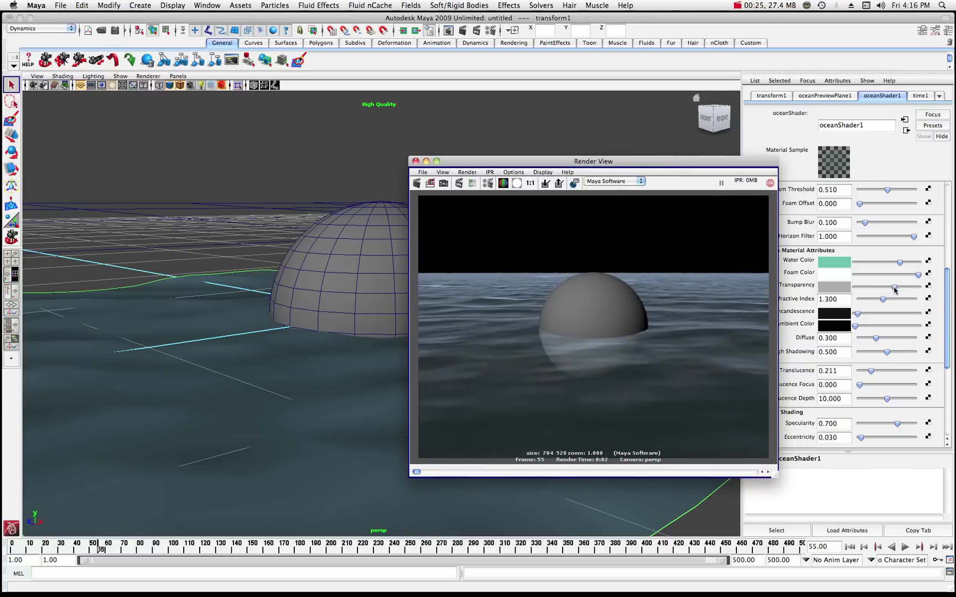
{"action": "left_click_drag", "start_coordinate": [894, 290], "coordinate": [883, 288]}
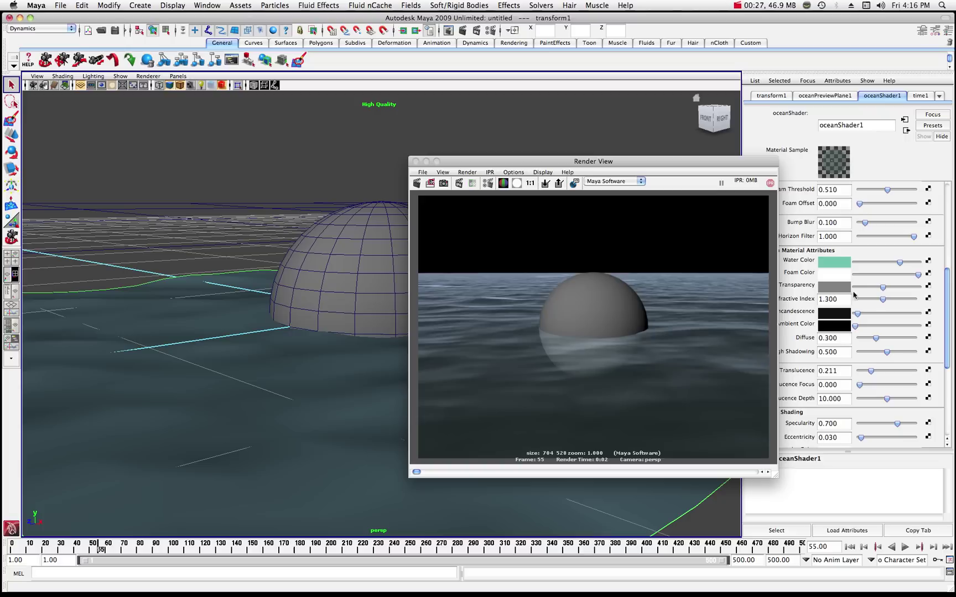
{"action": "left_click", "coordinate": [417, 188]}
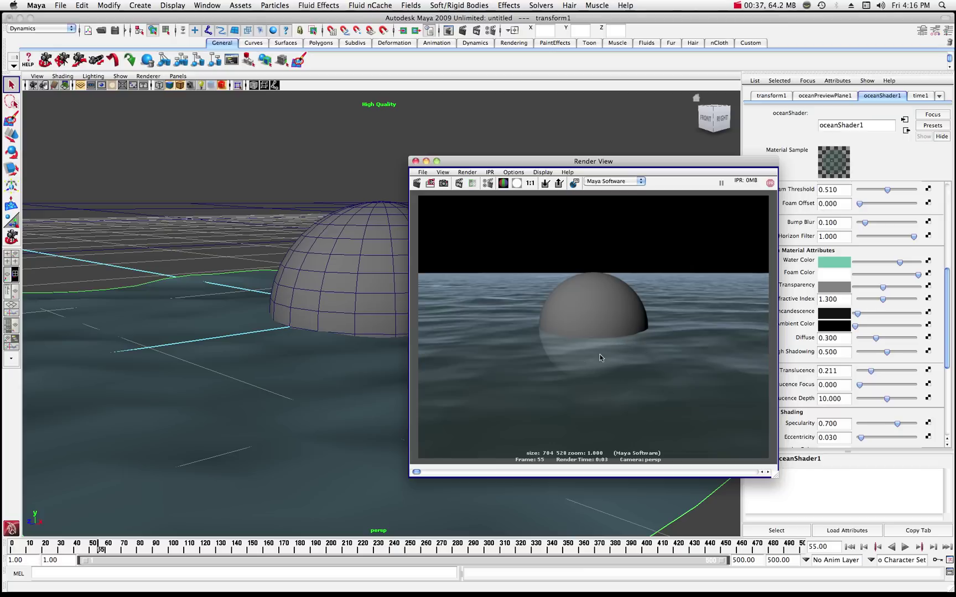
{"action": "left_click", "coordinate": [883, 289]}
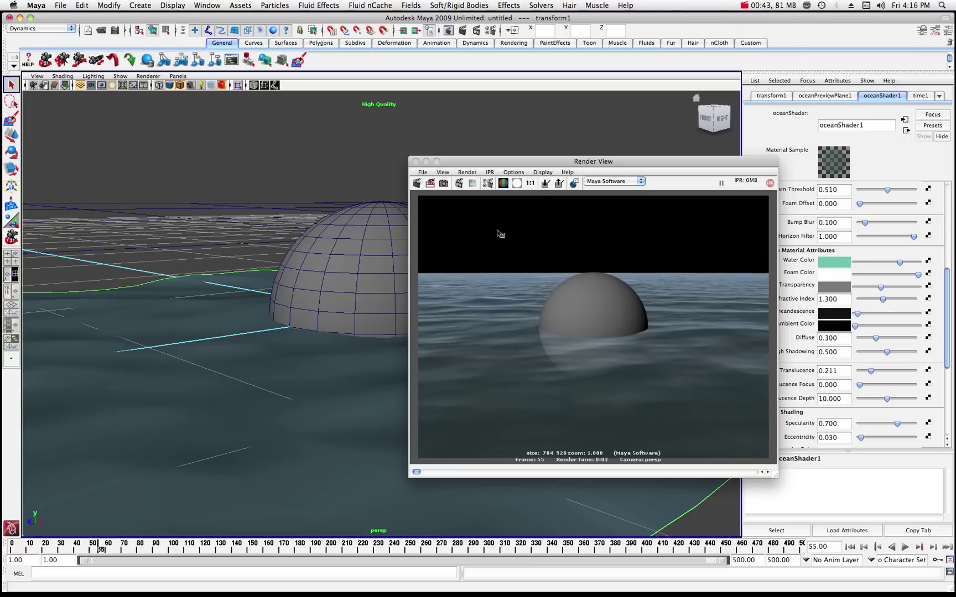
{"action": "left_click", "coordinate": [419, 182]}
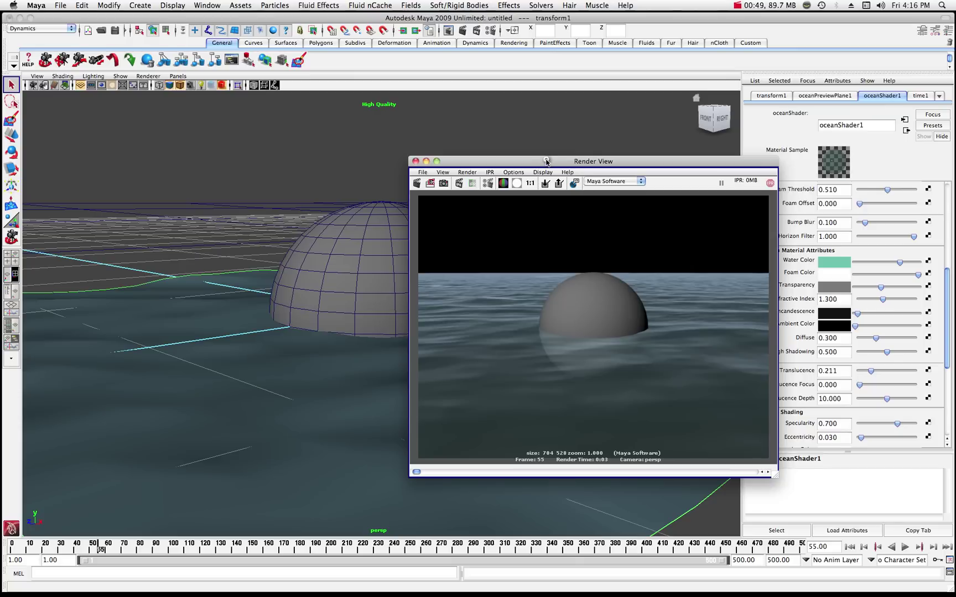
{"action": "left_click_drag", "start_coordinate": [546, 161], "coordinate": [564, 152]}
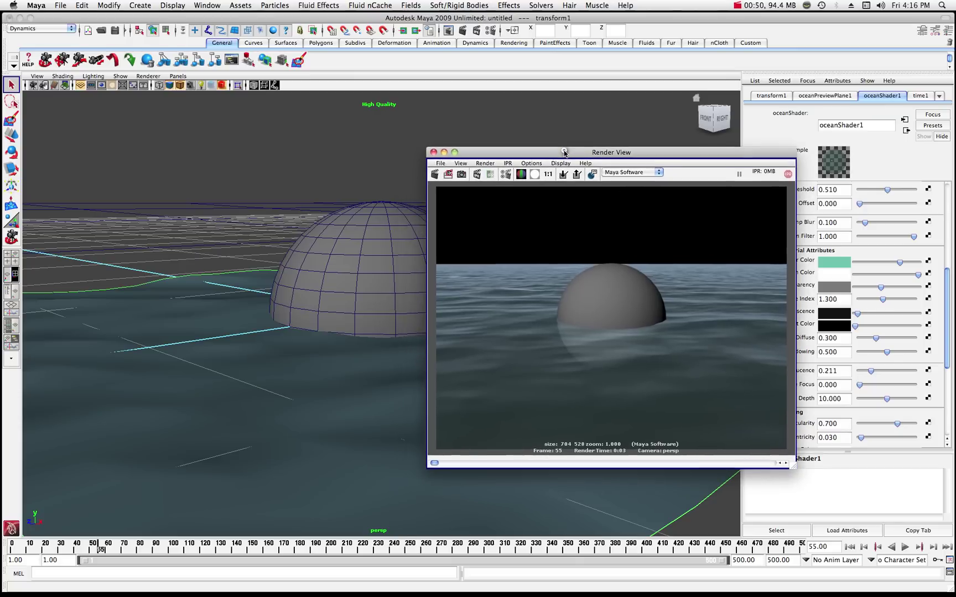
{"action": "left_click", "coordinate": [444, 152]}
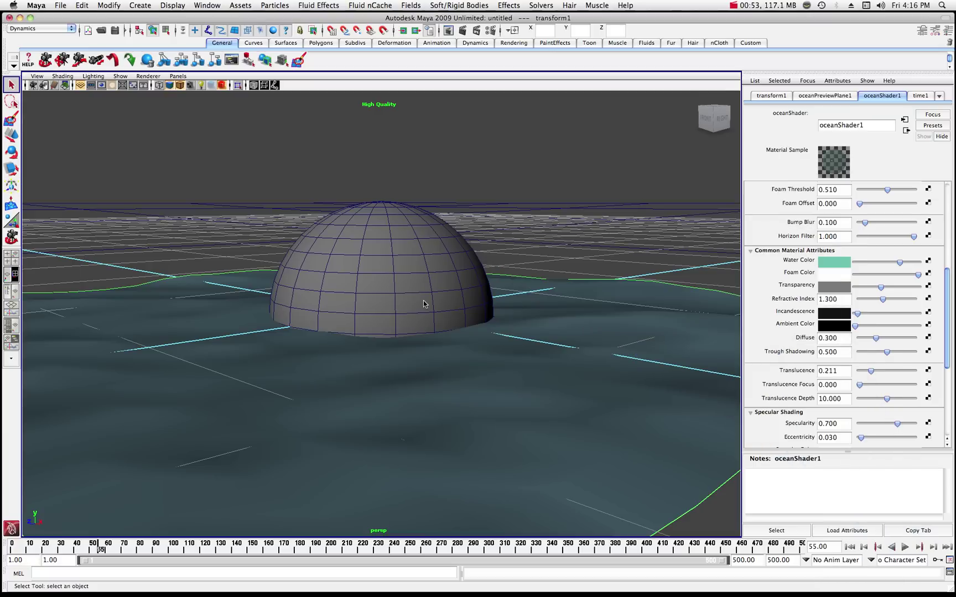
Play the ocean animation from frame 1 to check the sphere against the waves, and return to frame 1
{"action": "left_click", "coordinate": [12, 548]}
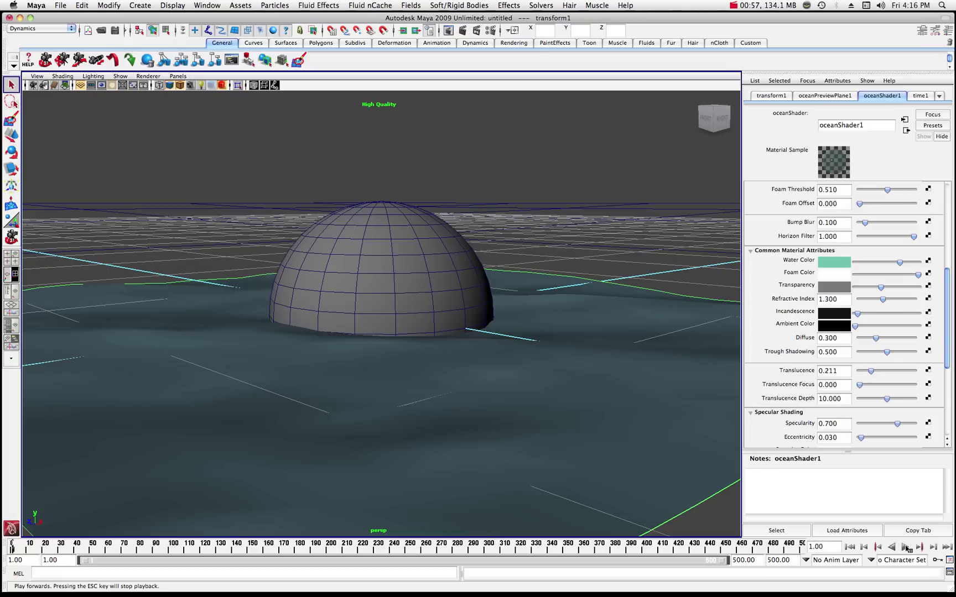
{"action": "left_click", "coordinate": [905, 547]}
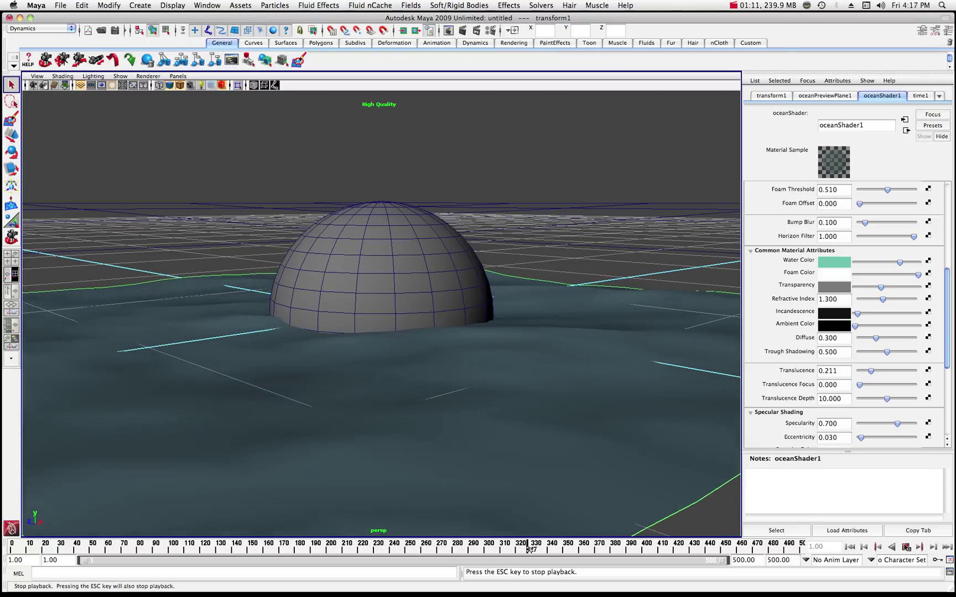
{"action": "key", "text": "Escape"}
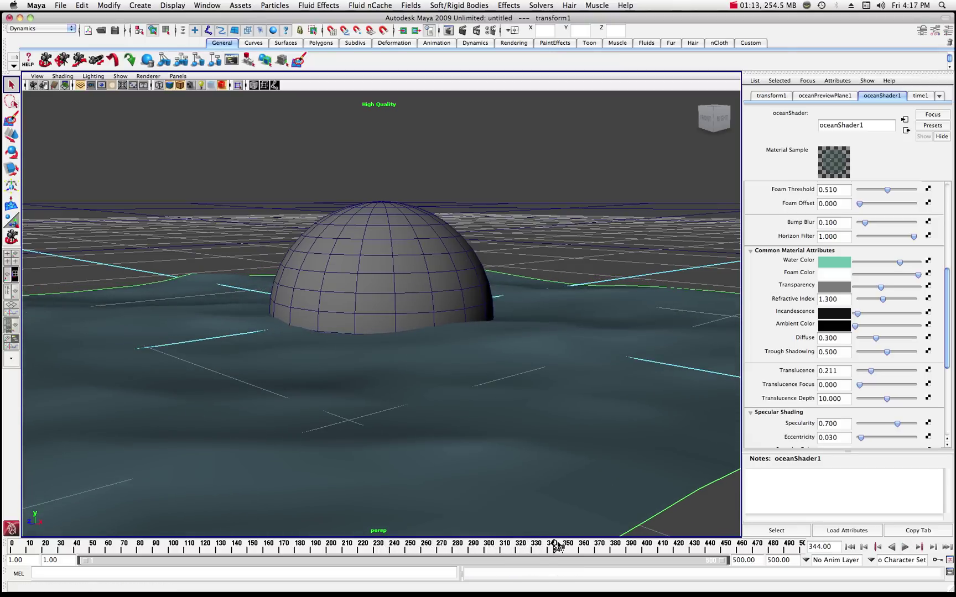
{"action": "left_click_drag", "start_coordinate": [557, 546], "coordinate": [11, 547]}
{"action": "key", "text": "alt+v"}
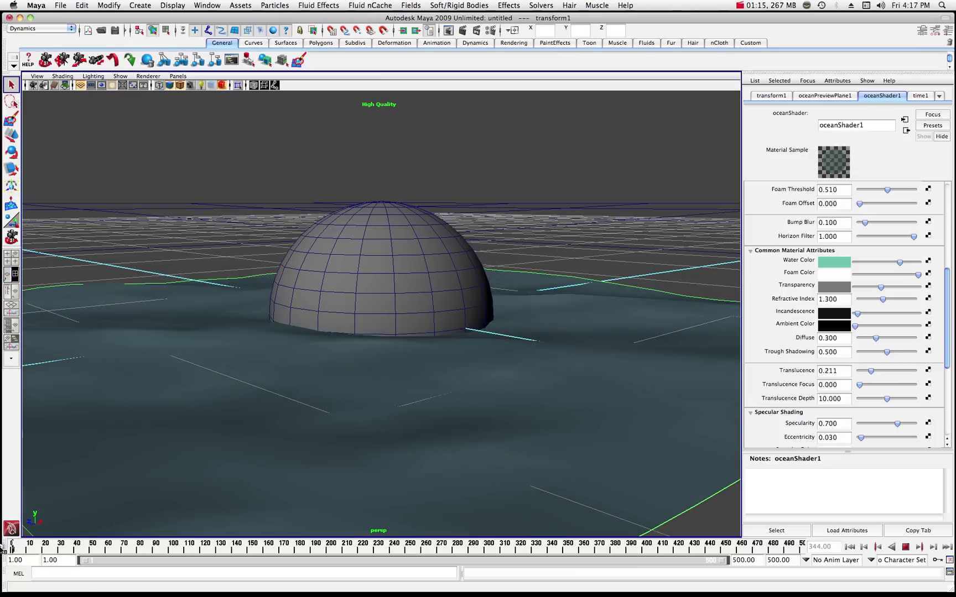
{"action": "key", "text": "Escape"}
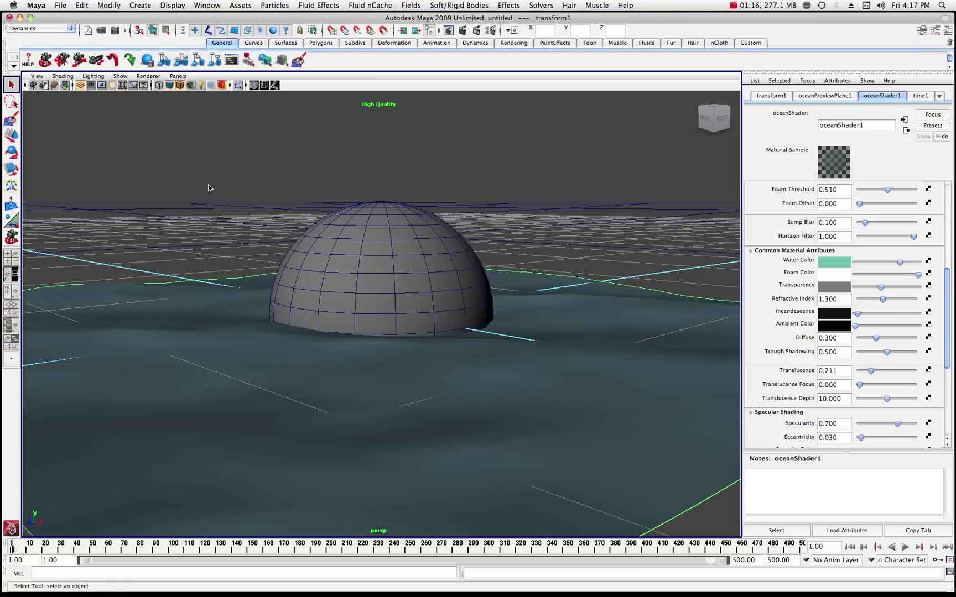
{"action": "left_click", "coordinate": [309, 6]}
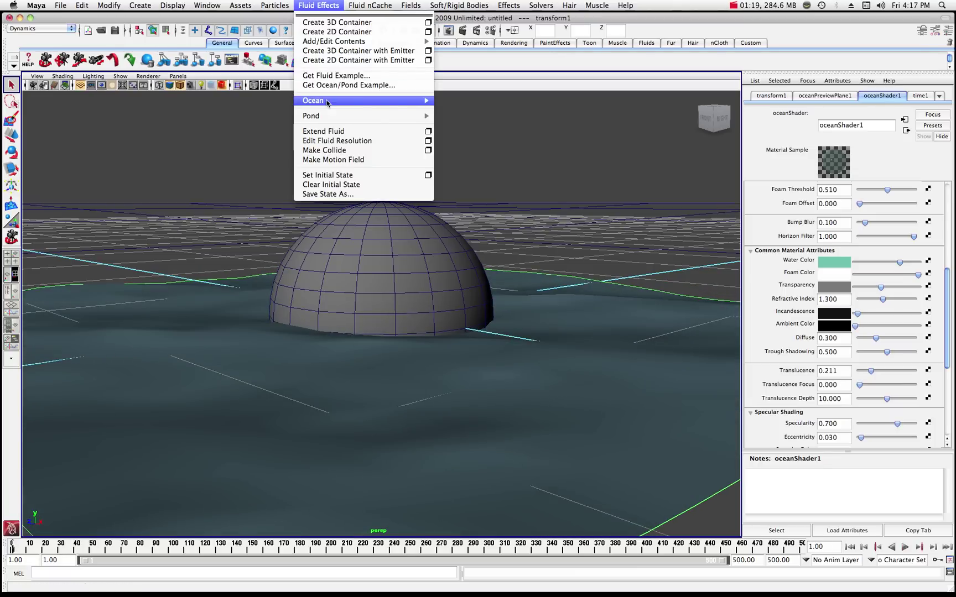
{"action": "mouse_move", "coordinate": [326, 101]}
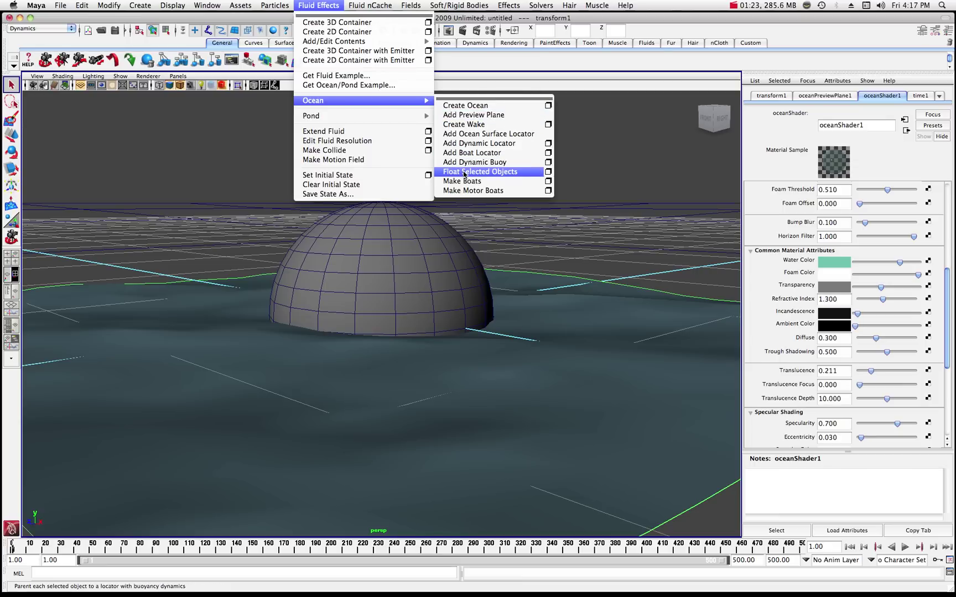
{"action": "left_click", "coordinate": [233, 164]}
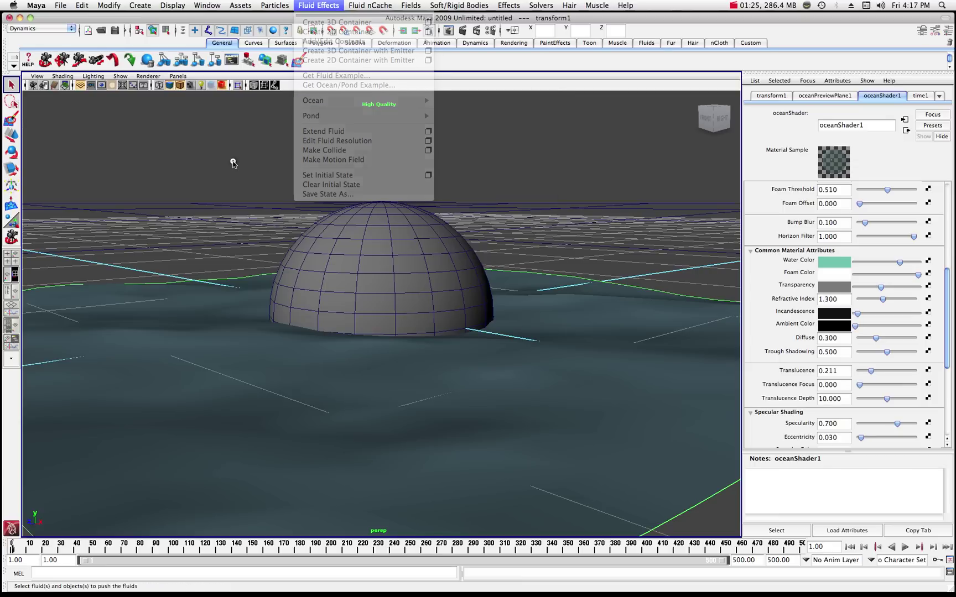
Make the sphere float on the ocean using Float Selected Objects
{"action": "left_click", "coordinate": [382, 240]}
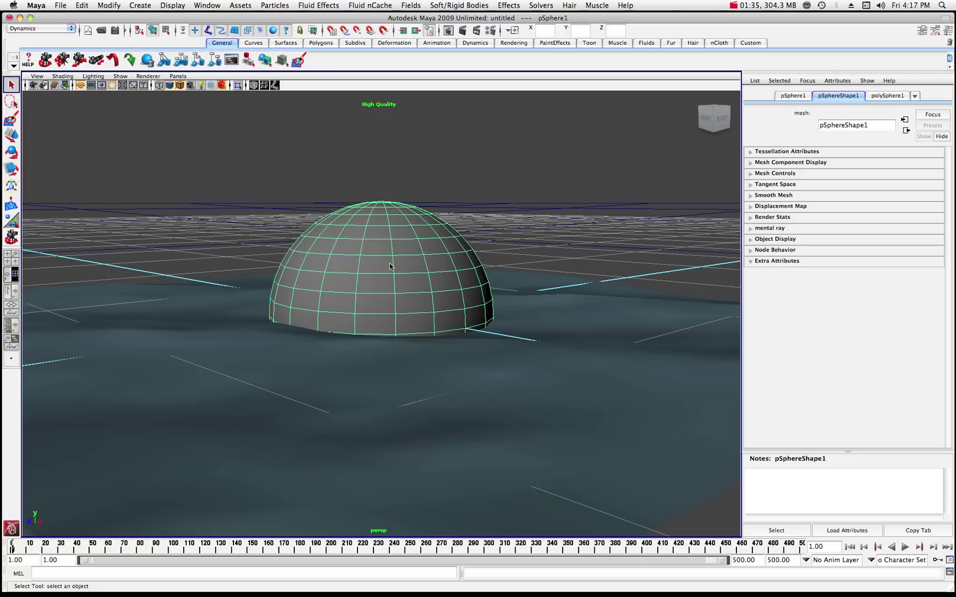
{"action": "left_click", "coordinate": [311, 5]}
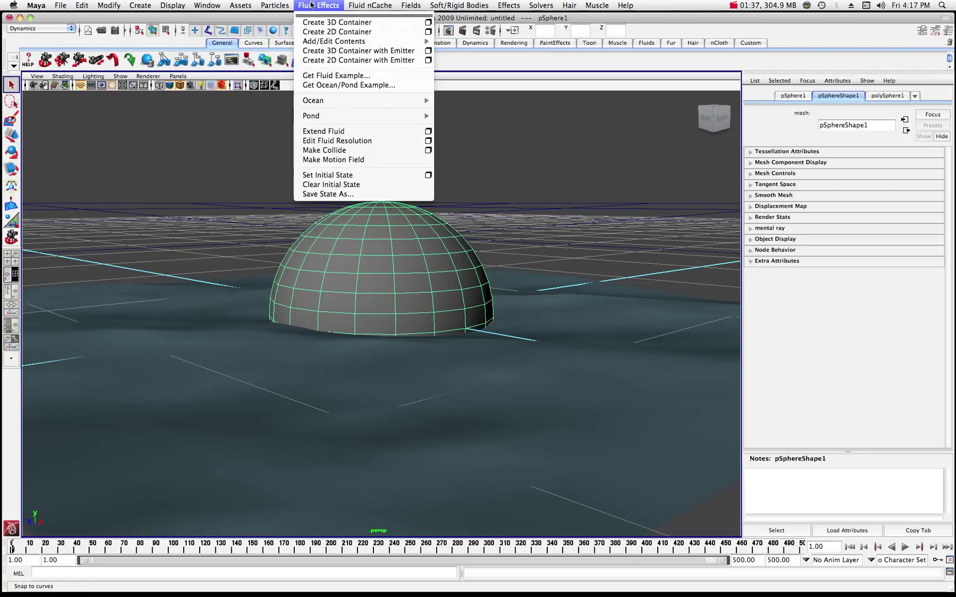
{"action": "mouse_move", "coordinate": [327, 102]}
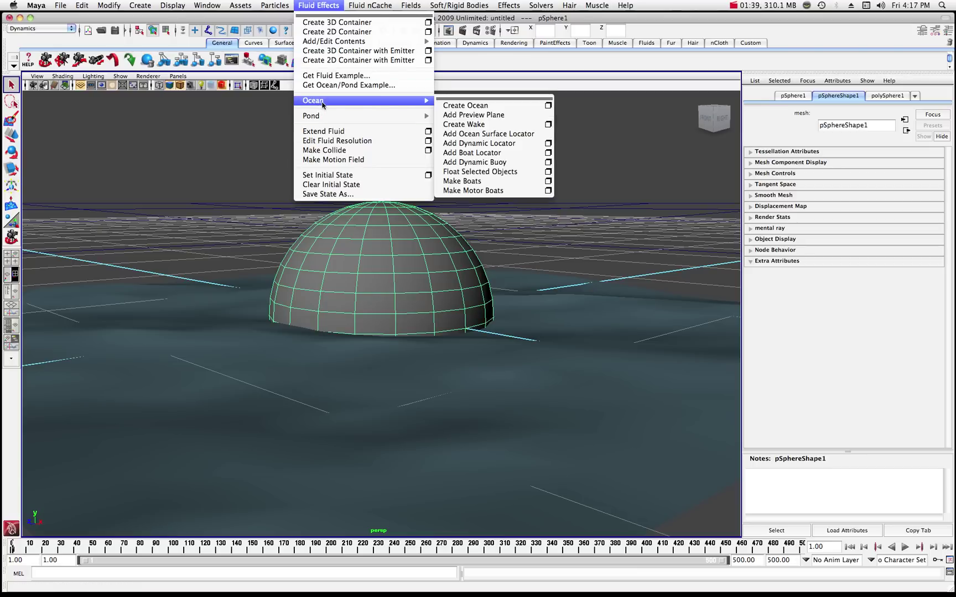
{"action": "left_click", "coordinate": [486, 172]}
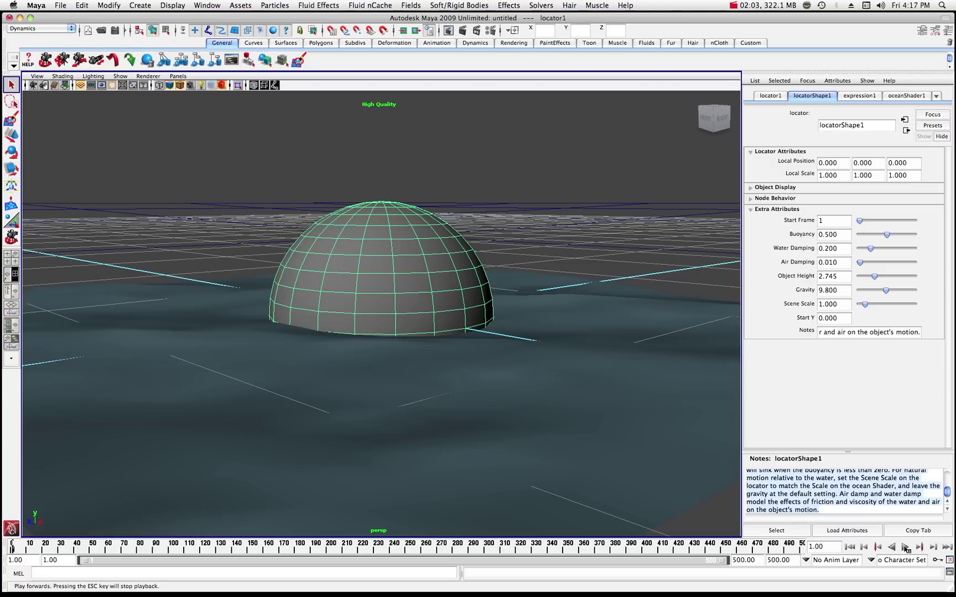
Play back the floating sphere's motion on the waves and rewind to frame 1
{"action": "left_click", "coordinate": [905, 547]}
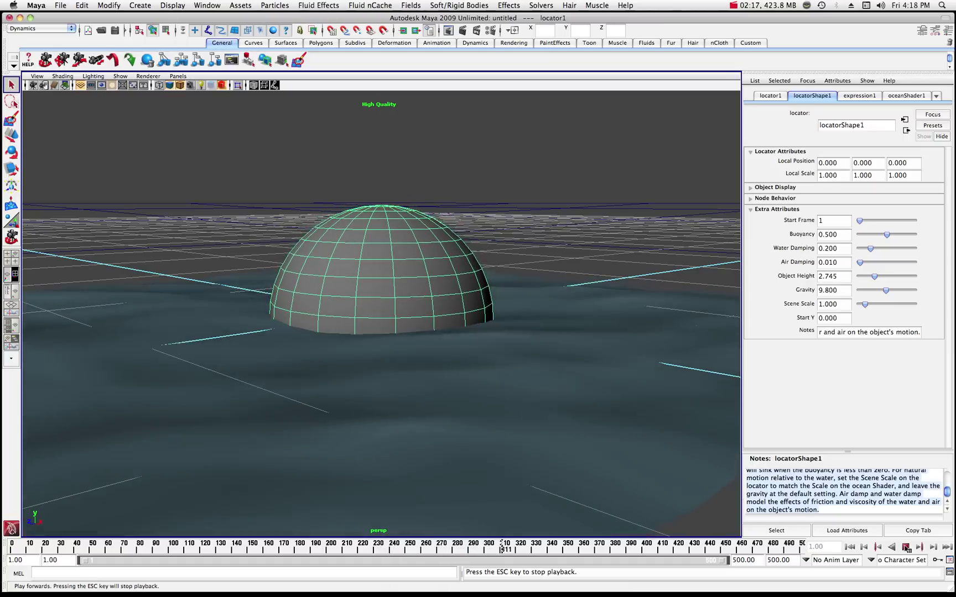
{"action": "left_click", "coordinate": [905, 547]}
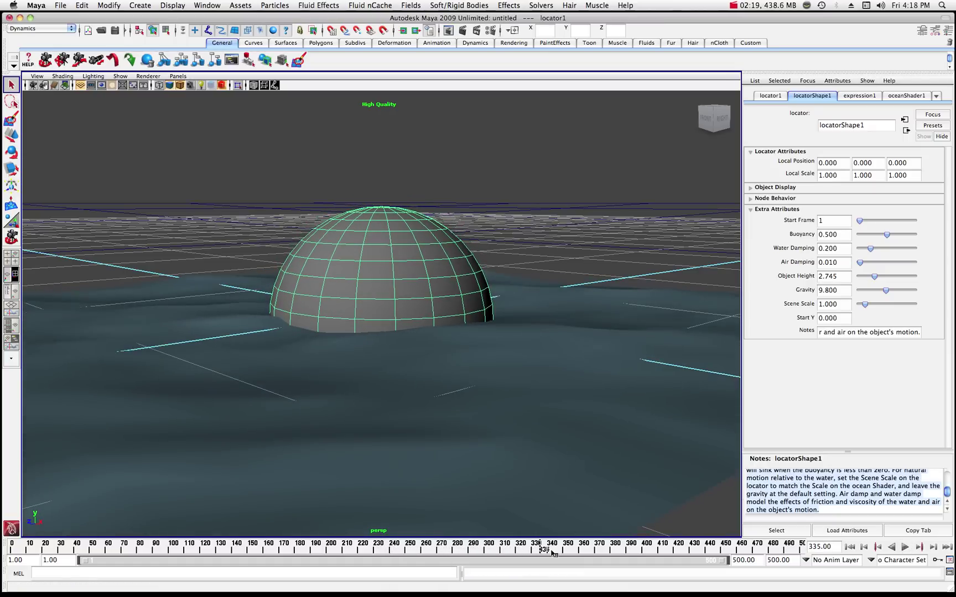
{"action": "left_click_drag", "start_coordinate": [535, 547], "coordinate": [12, 550]}
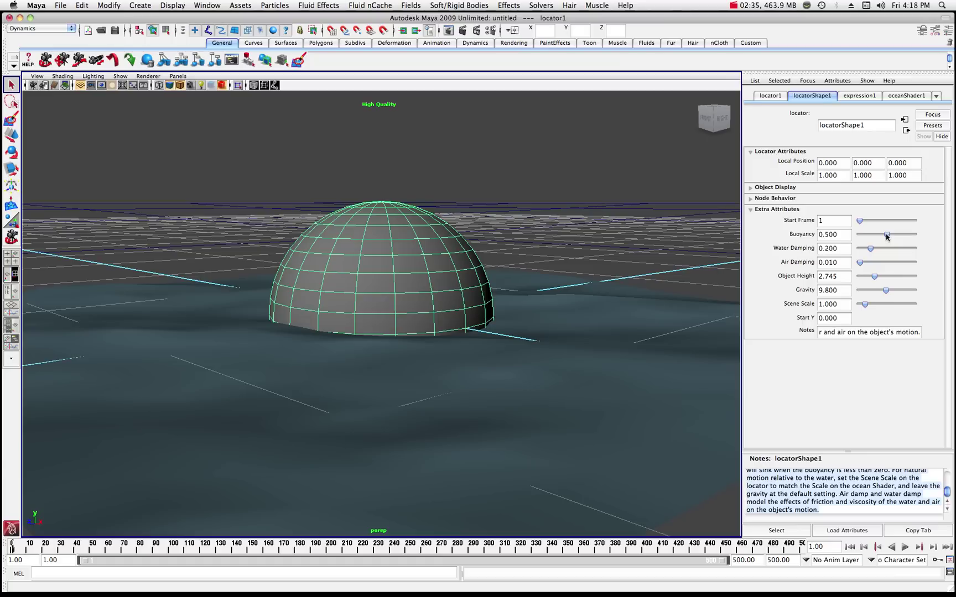
Raise the sphere locator's Buoyancy to 0.780, play back the motion, and rewind to frame 1
{"action": "left_click_drag", "start_coordinate": [887, 235], "coordinate": [901, 236]}
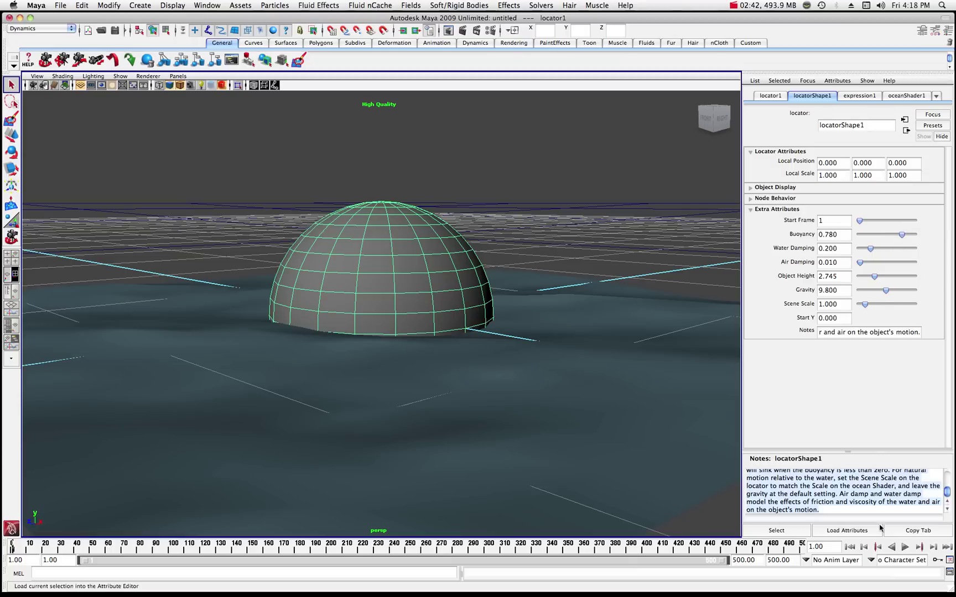
{"action": "left_click", "coordinate": [905, 547]}
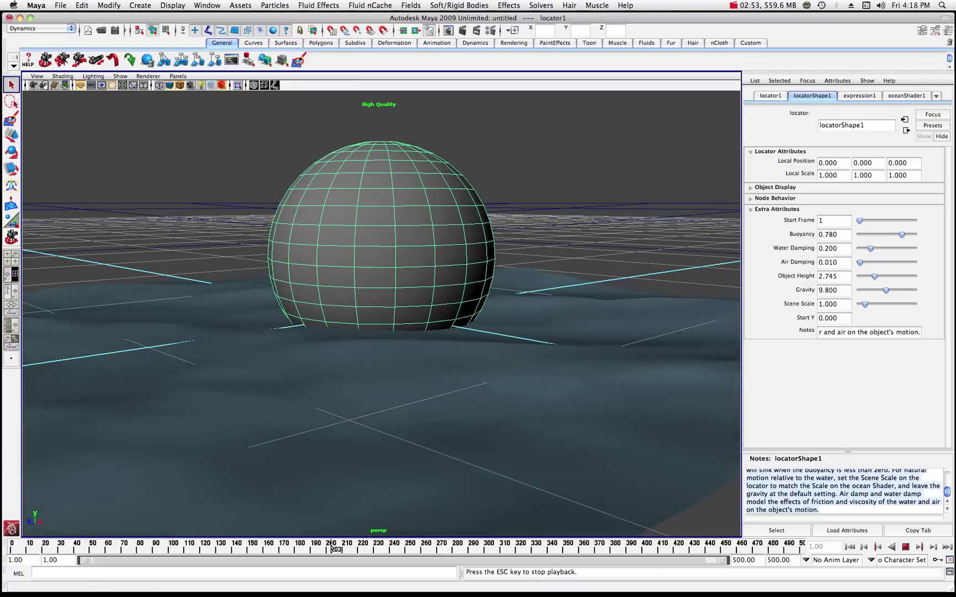
{"action": "left_click", "coordinate": [905, 547]}
{"action": "left_click_drag", "start_coordinate": [420, 550], "coordinate": [10, 550]}
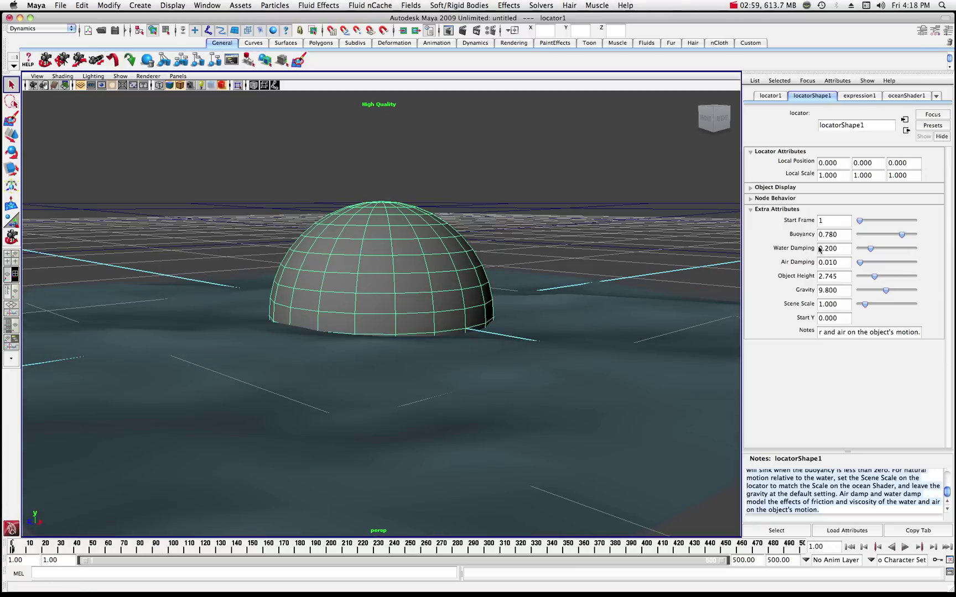
Lower the sphere locator's Buoyancy to 0.284, play back the motion, and rewind to frame 1
{"action": "left_click_drag", "start_coordinate": [901, 236], "coordinate": [875, 237]}
{"action": "left_click", "coordinate": [905, 547]}
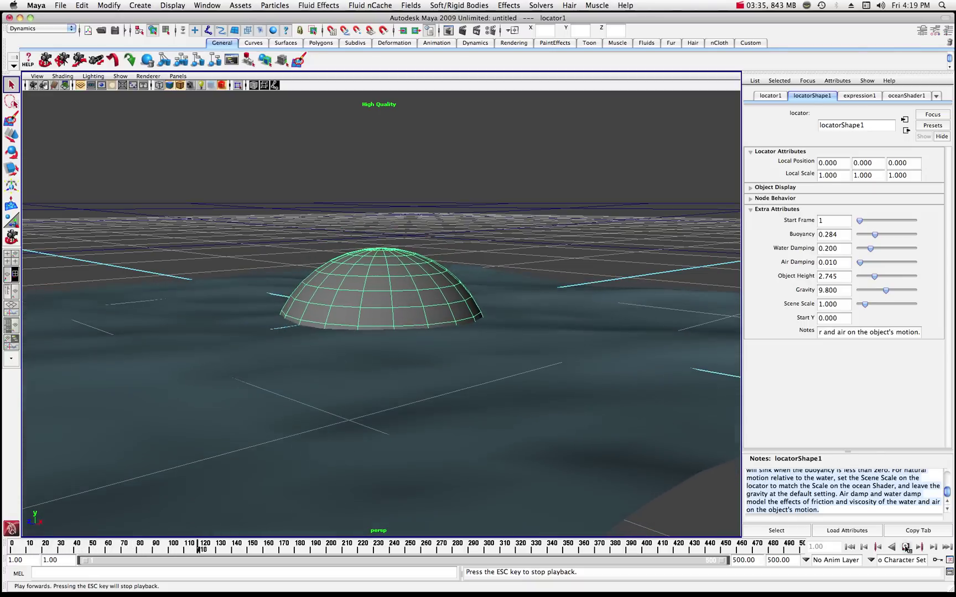
{"action": "left_click", "coordinate": [905, 547]}
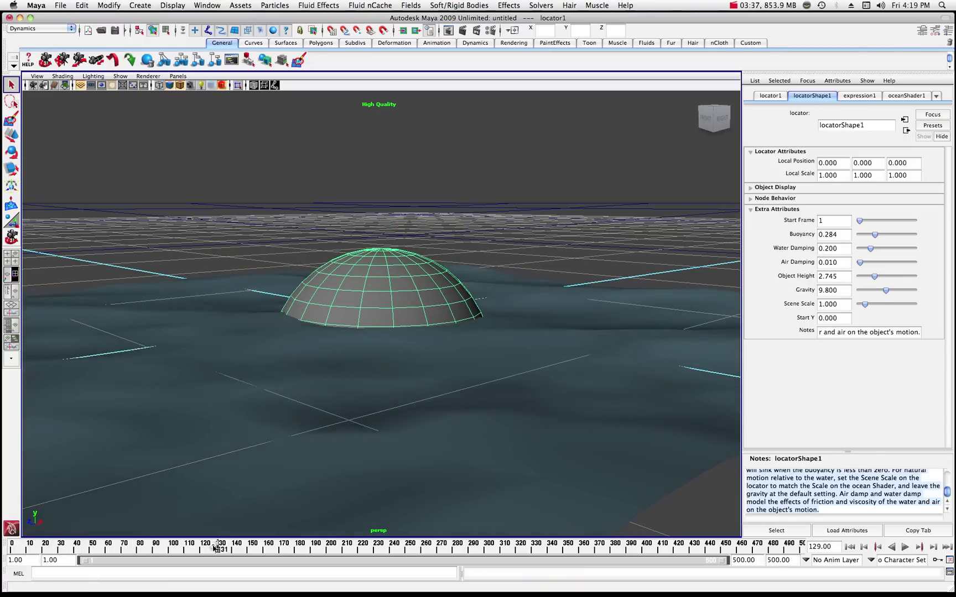
{"action": "left_click_drag", "start_coordinate": [215, 548], "coordinate": [12, 548]}
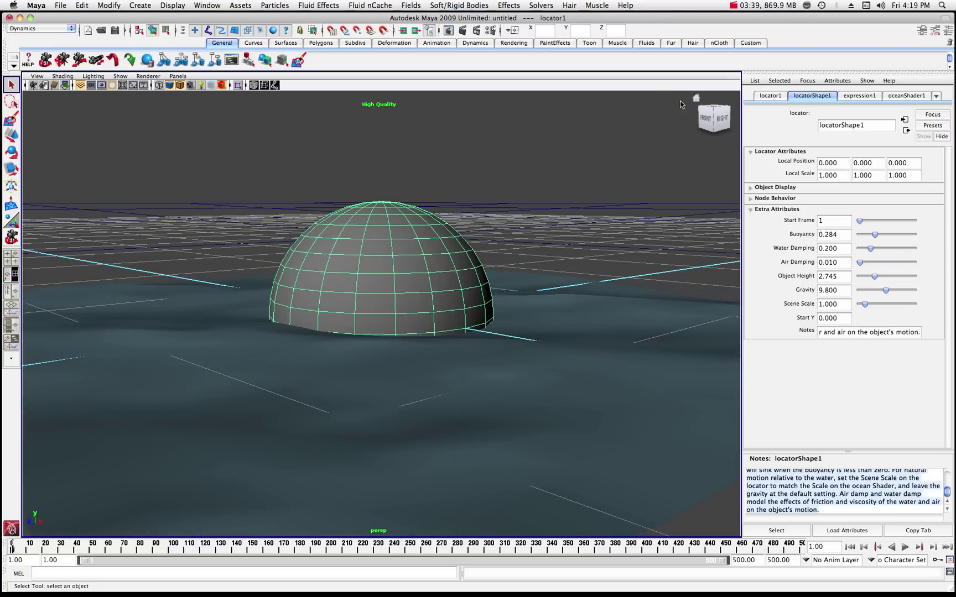
Create a flat polygon cube on the grid just outside the ocean preview plane, near the sphere
{"action": "left_click", "coordinate": [698, 100]}
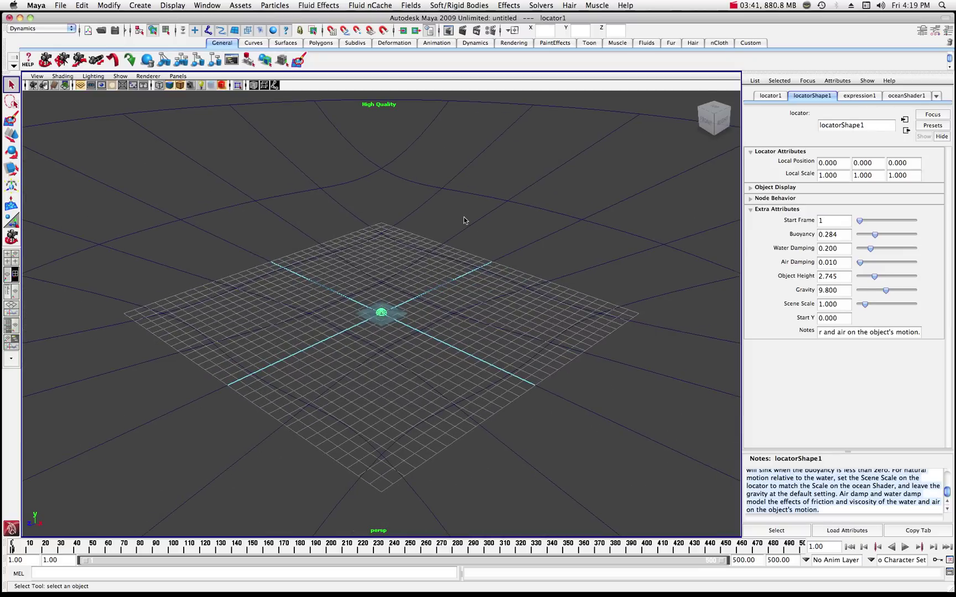
{"action": "scroll", "coordinate": [465, 219], "scroll_direction": "up", "scroll_amount": 5}
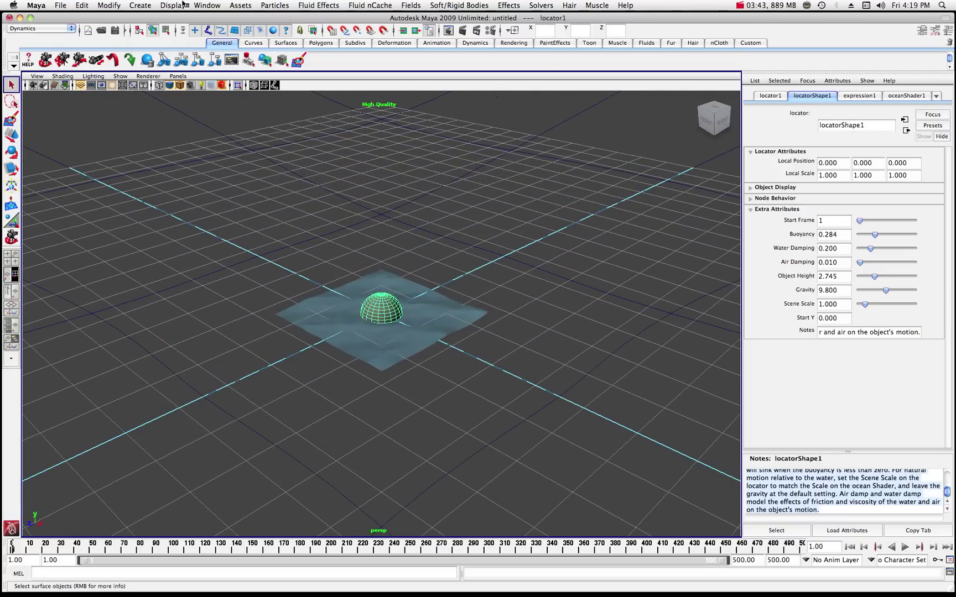
{"action": "left_click", "coordinate": [140, 5]}
{"action": "mouse_move", "coordinate": [142, 34]}
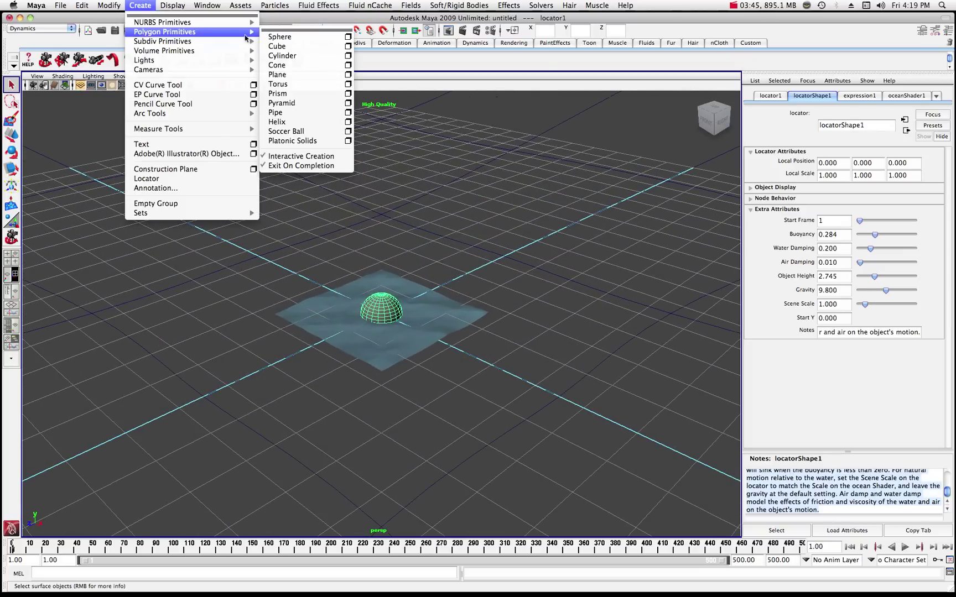
{"action": "left_click", "coordinate": [278, 47]}
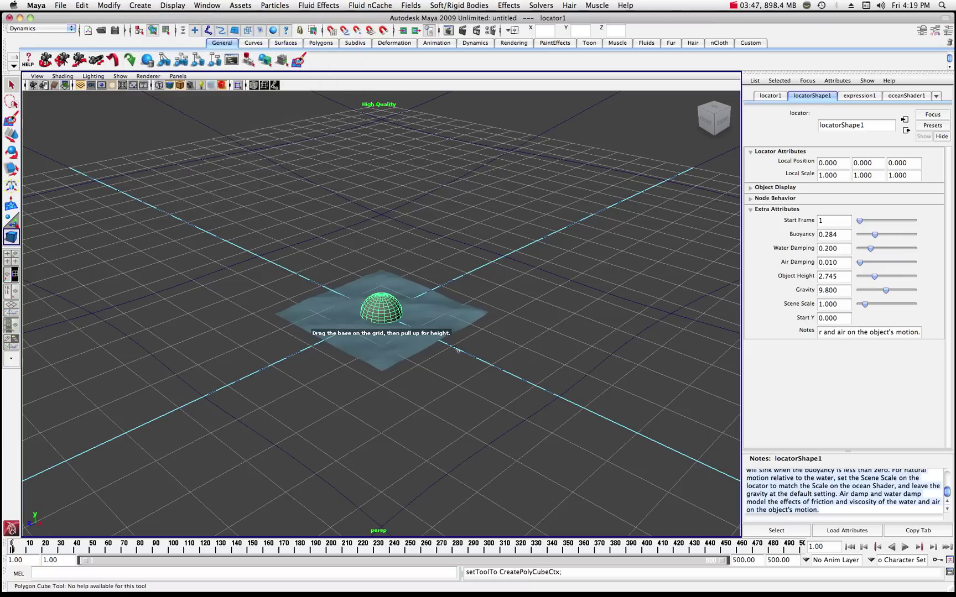
{"action": "left_click_drag", "start_coordinate": [447, 411], "coordinate": [445, 388]}
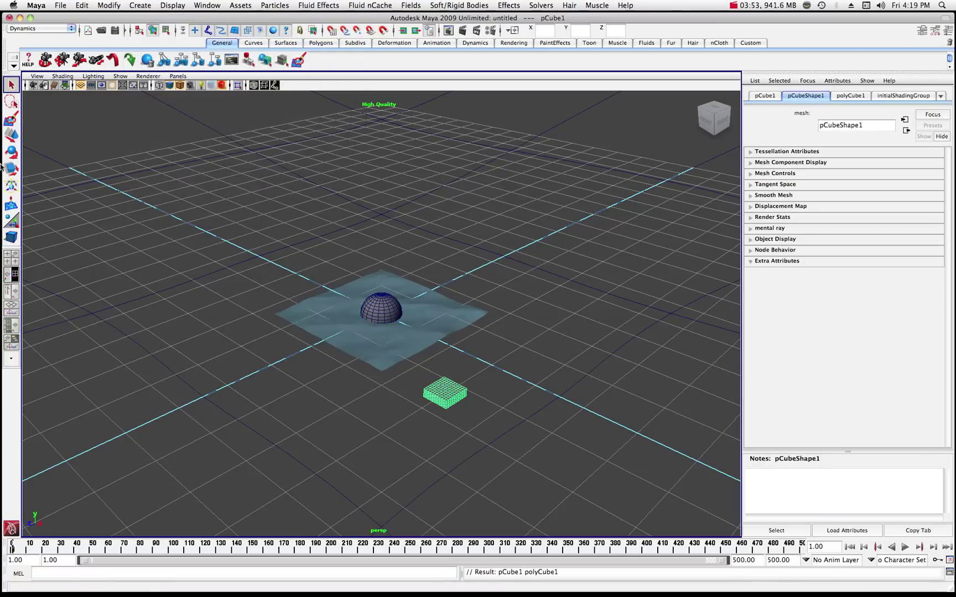
Move the cube onto the ocean preview plane beside the sphere, near the plane's edge
{"action": "left_click", "coordinate": [11, 137]}
{"action": "left_click_drag", "start_coordinate": [496, 420], "coordinate": [377, 366]}
{"action": "left_click_drag", "start_coordinate": [479, 375], "coordinate": [473, 369]}
{"action": "scroll", "coordinate": [474, 357], "scroll_direction": "up", "scroll_amount": 4}
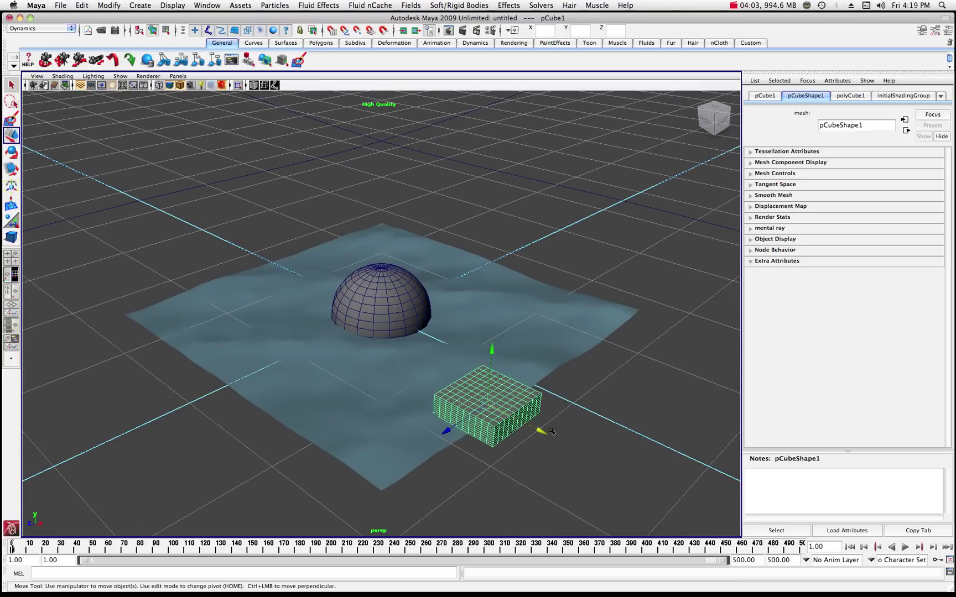
{"action": "left_click_drag", "start_coordinate": [545, 433], "coordinate": [514, 418]}
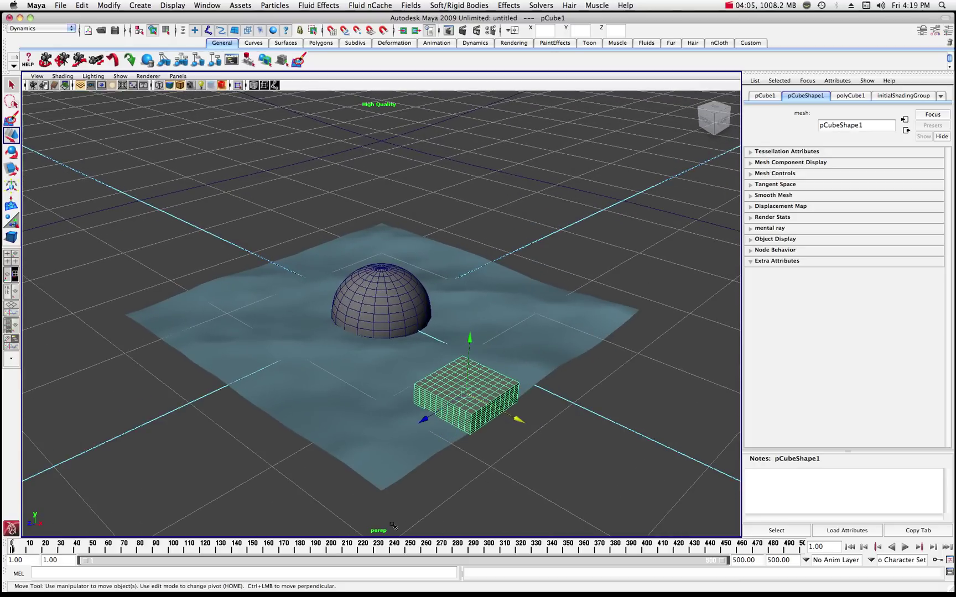
Play back the animation from a low, close view of the sphere and cube, and rewind to frame 1
{"action": "left_click", "coordinate": [45, 61]}
{"action": "left_click_drag", "start_coordinate": [83, 138], "coordinate": [248, 282]}
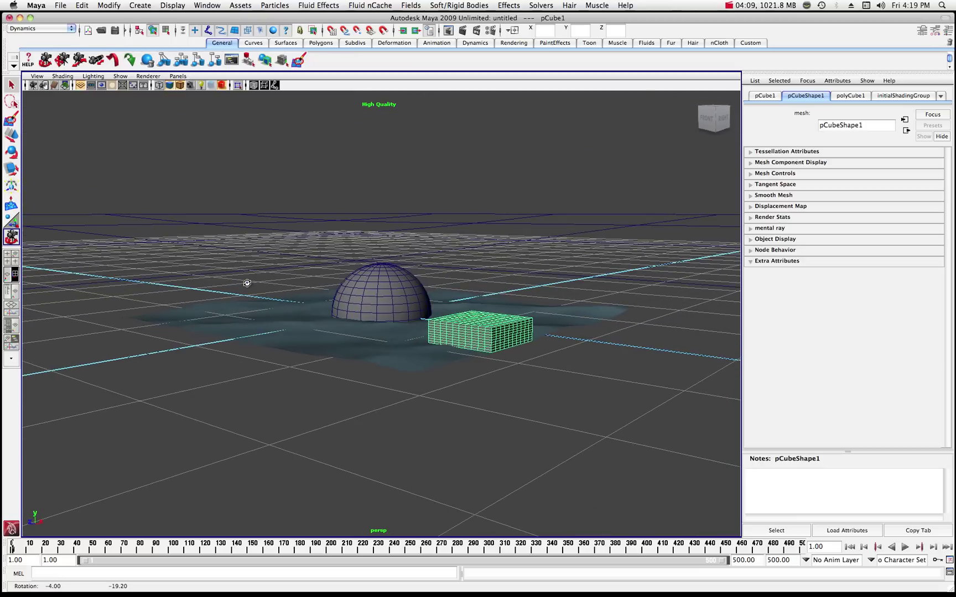
{"action": "scroll", "coordinate": [308, 300], "scroll_direction": "up", "scroll_amount": 3}
{"action": "scroll", "coordinate": [407, 299], "scroll_direction": "up", "scroll_amount": 3}
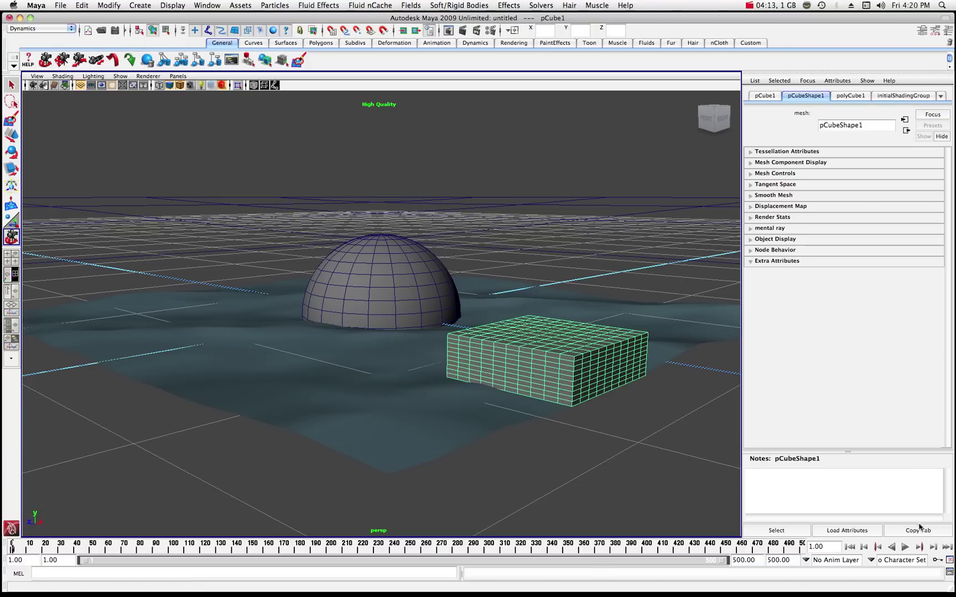
{"action": "left_click", "coordinate": [905, 547]}
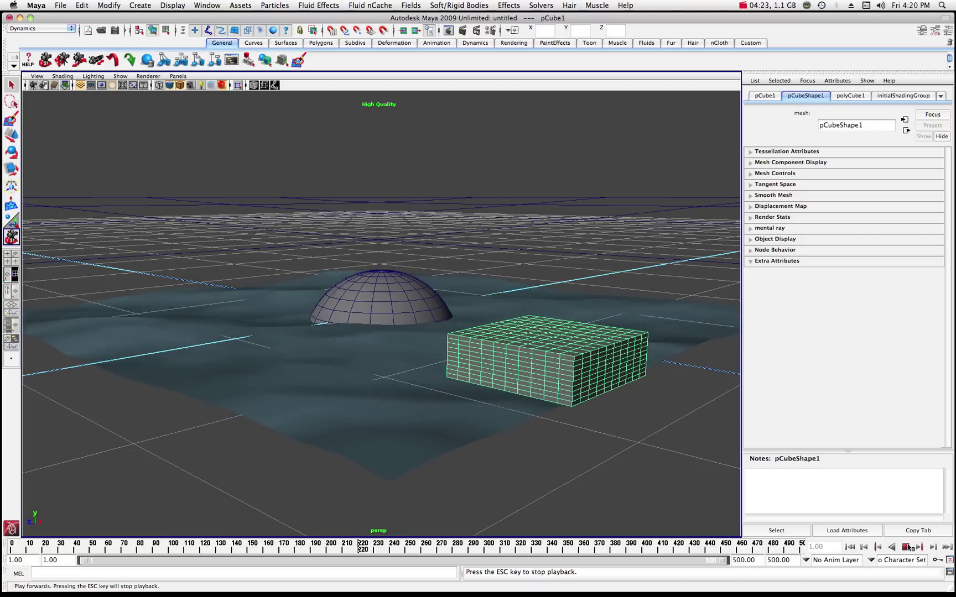
{"action": "left_click", "coordinate": [908, 547]}
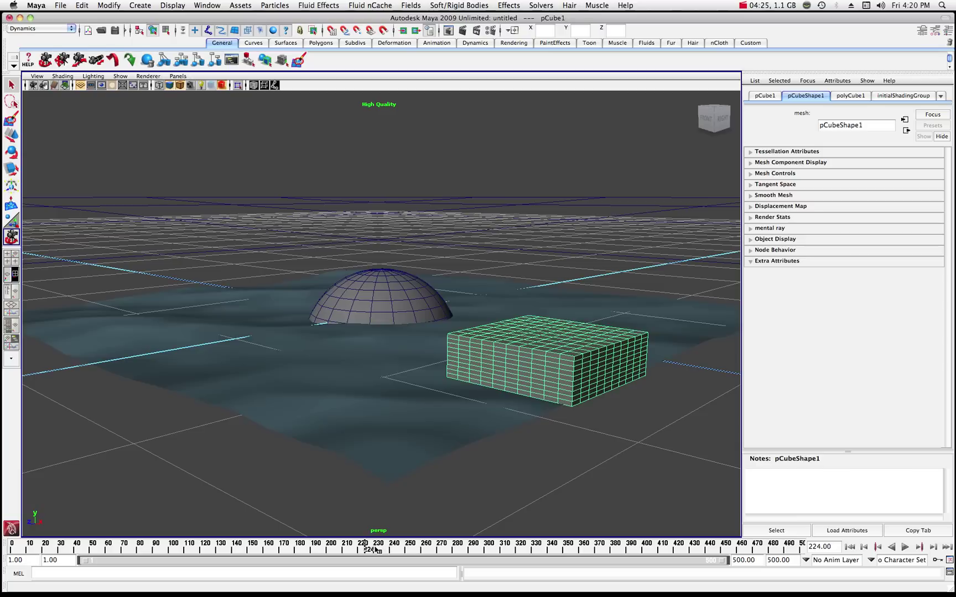
{"action": "key", "text": "alt+shift+v"}
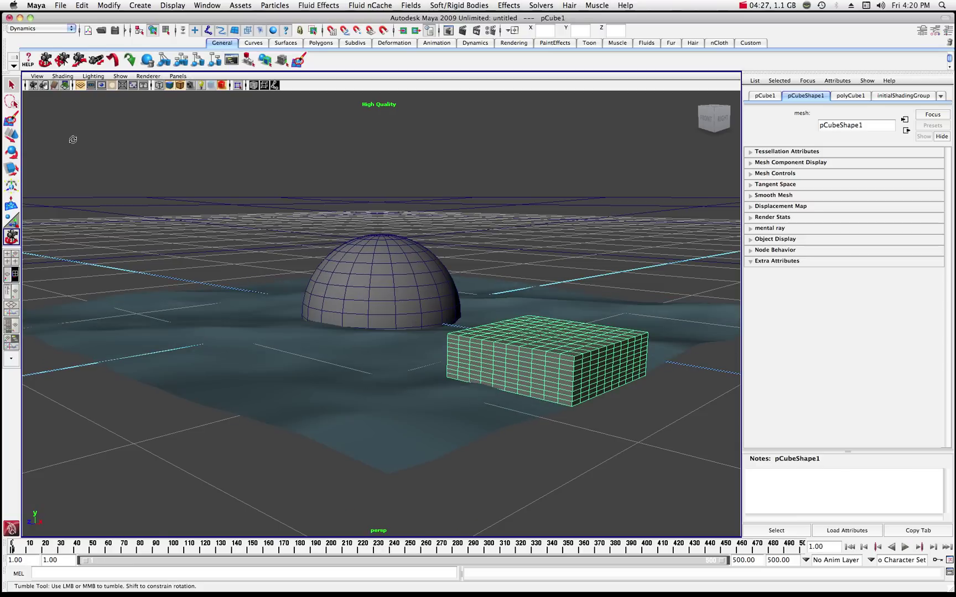
Float the selected cube on the ocean with Float Selected Objects
{"action": "left_click", "coordinate": [10, 85]}
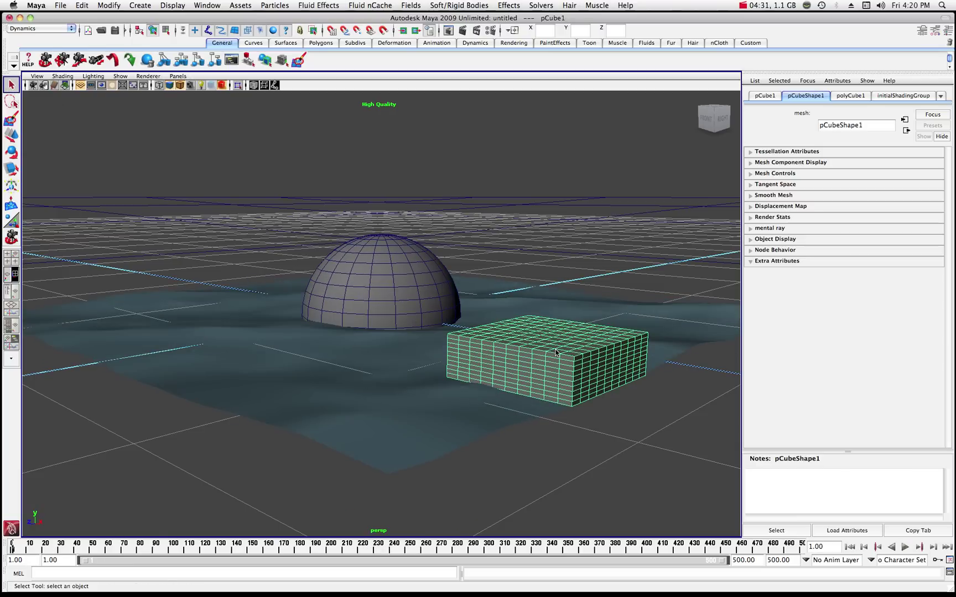
{"action": "left_click", "coordinate": [328, 6]}
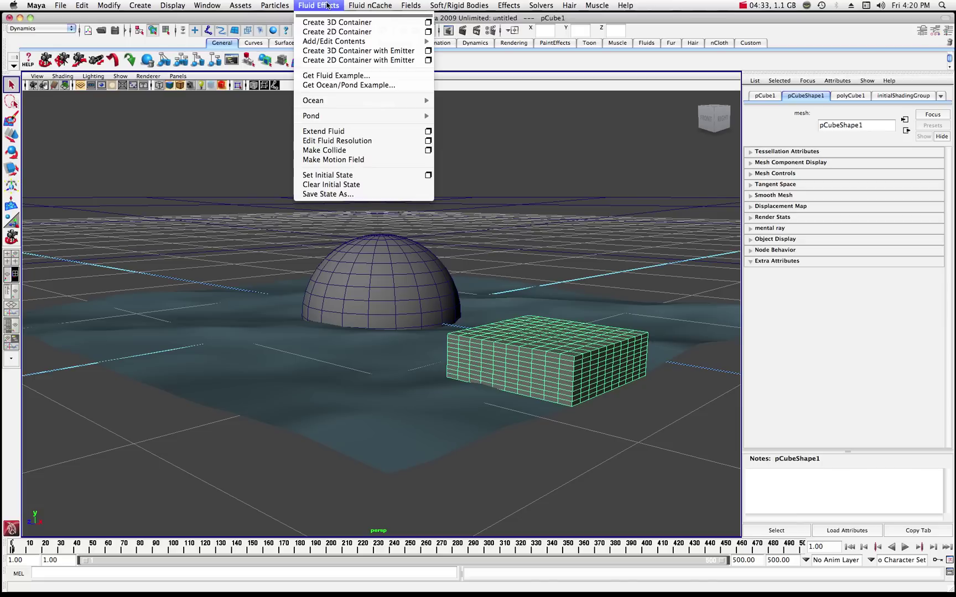
{"action": "mouse_move", "coordinate": [323, 104]}
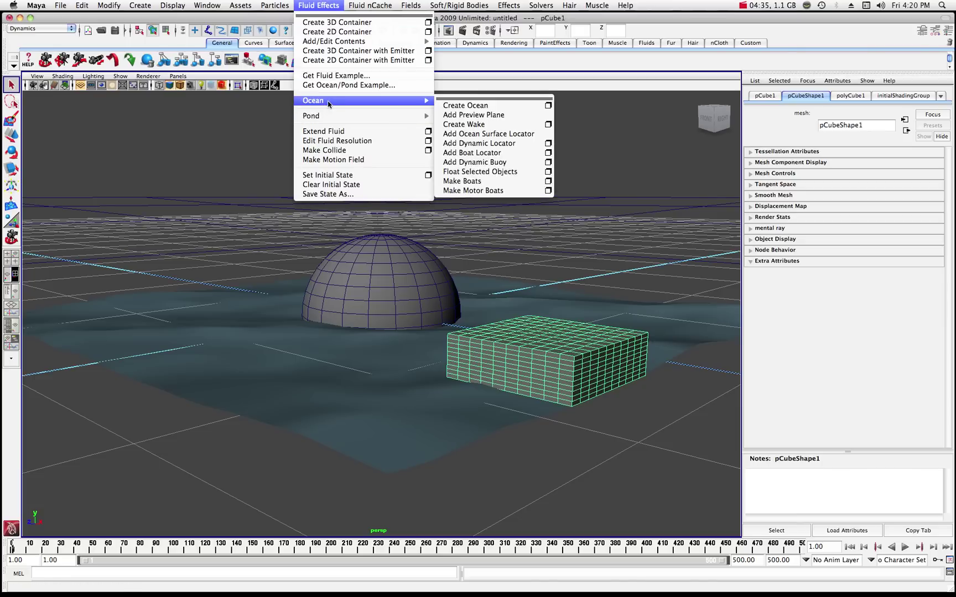
{"action": "left_click", "coordinate": [477, 172]}
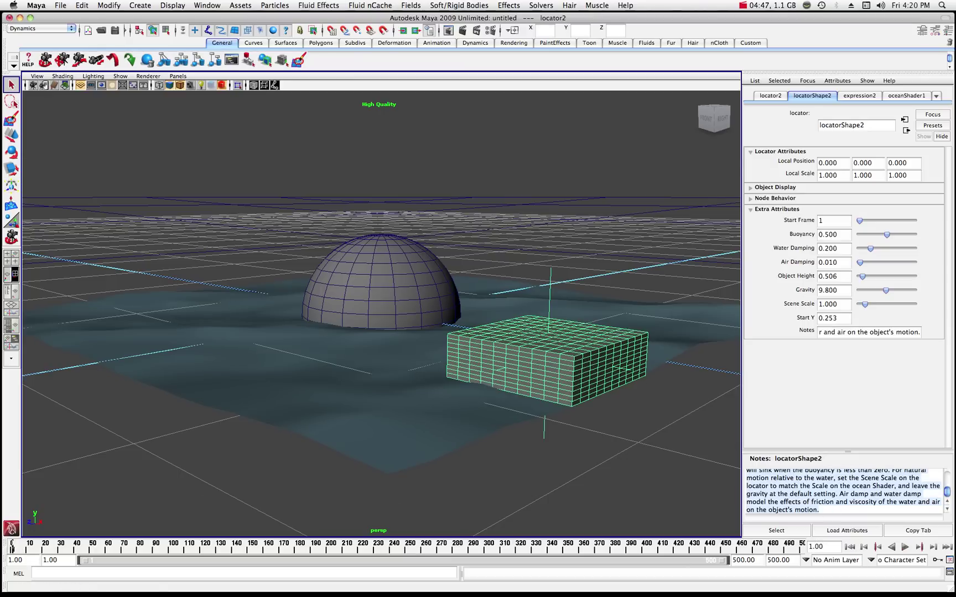
Play back the cube's floating motion alongside the sphere and rewind to frame 1
{"action": "left_click", "coordinate": [905, 547]}
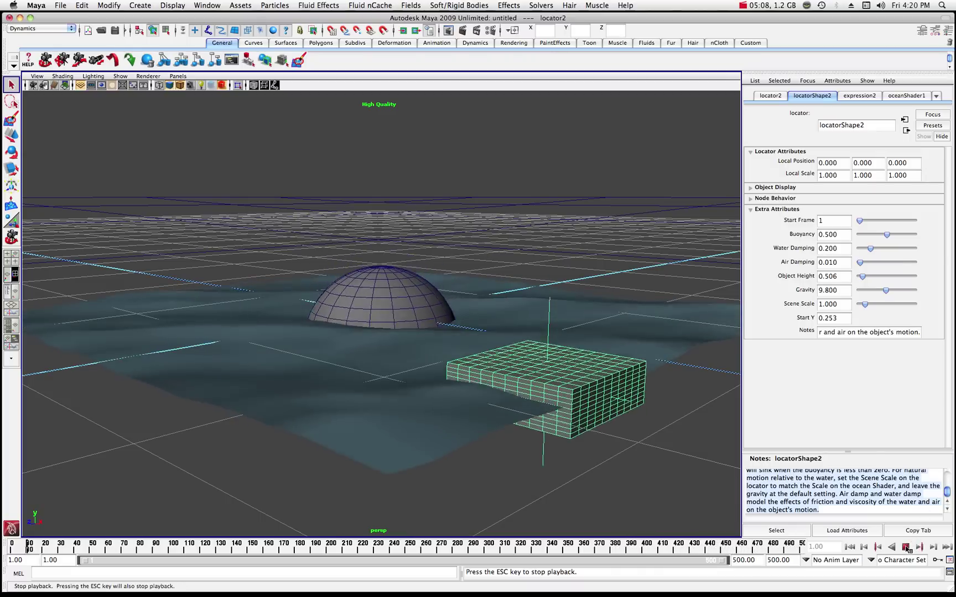
{"action": "left_click", "coordinate": [907, 548]}
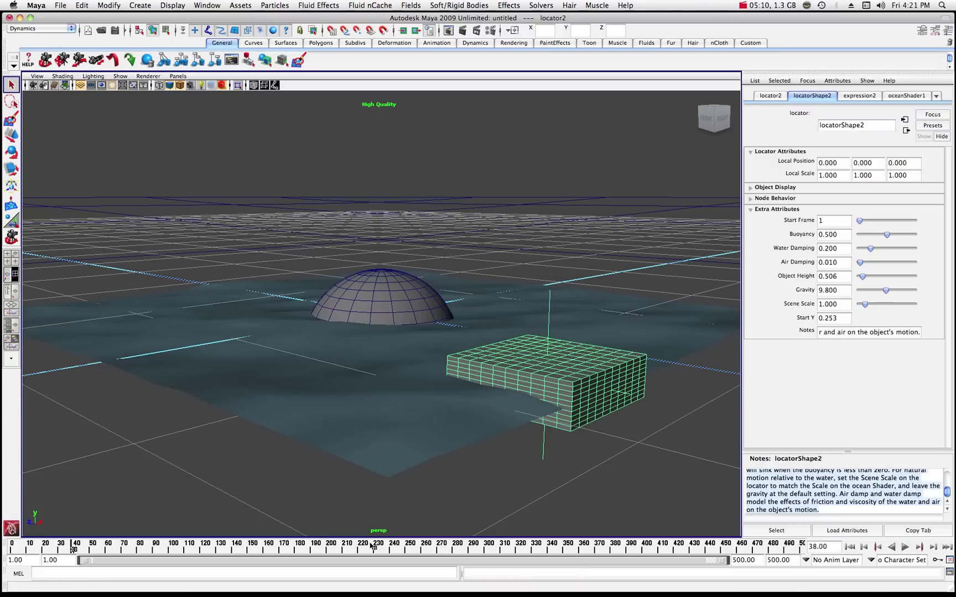
{"action": "left_click_drag", "start_coordinate": [83, 551], "coordinate": [12, 550]}
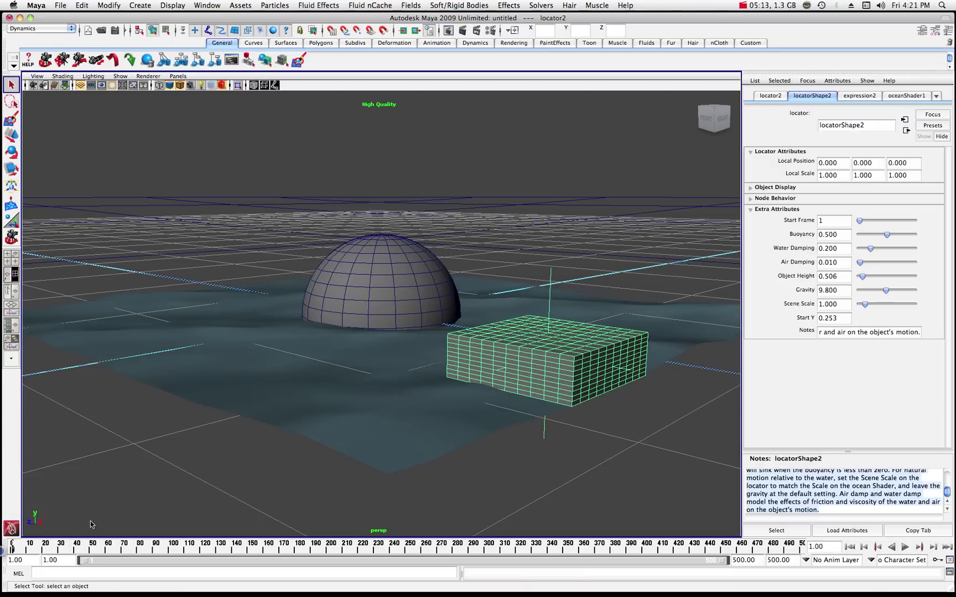
Tilt the cube to Rotate X 10.637, Y -1.676, Z 8.853 and key its translate and rotate channels at frame 1
{"action": "left_click", "coordinate": [568, 362]}
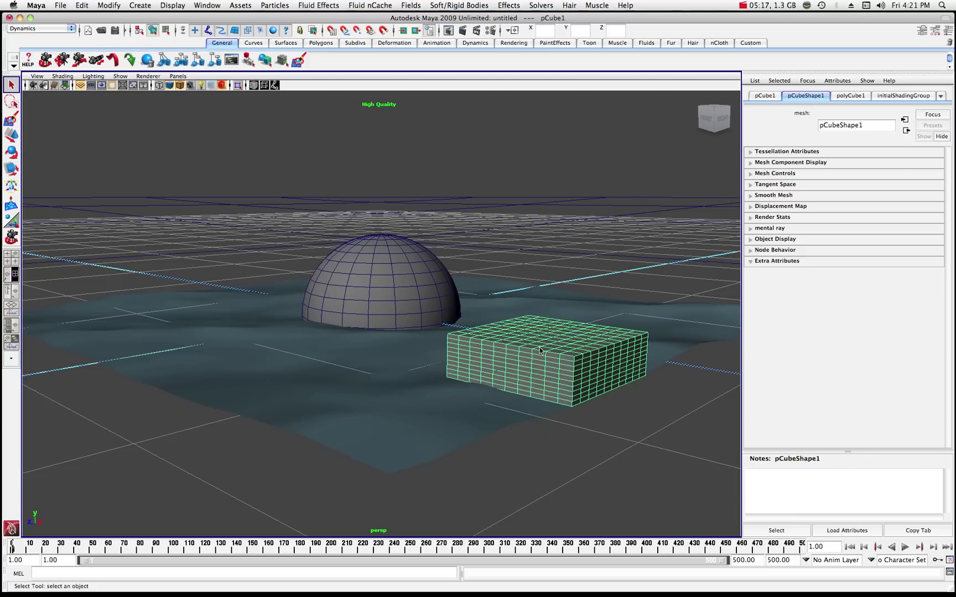
{"action": "left_click", "coordinate": [948, 33]}
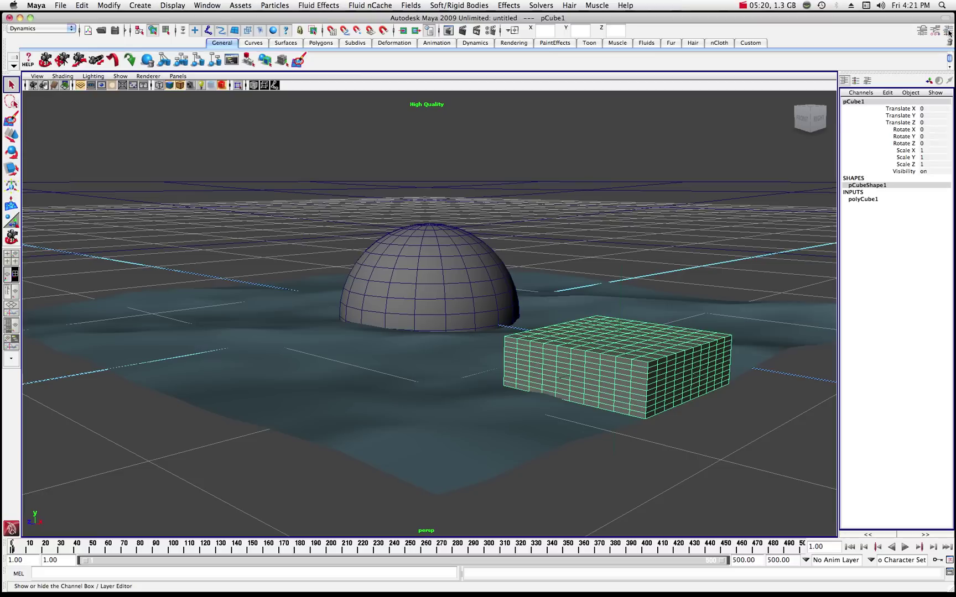
{"action": "left_click", "coordinate": [892, 109]}
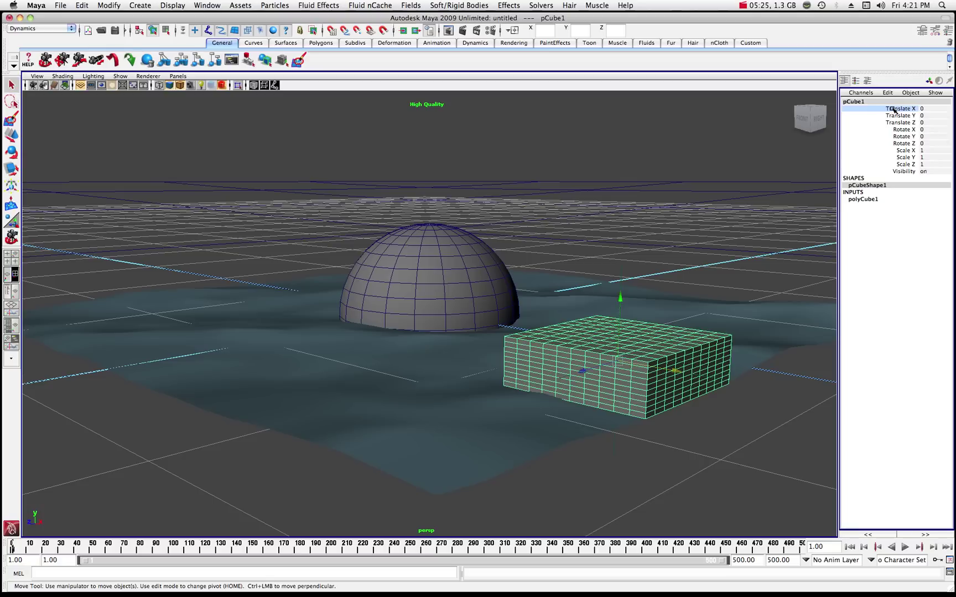
{"action": "left_click", "coordinate": [897, 143], "text": "shift"}
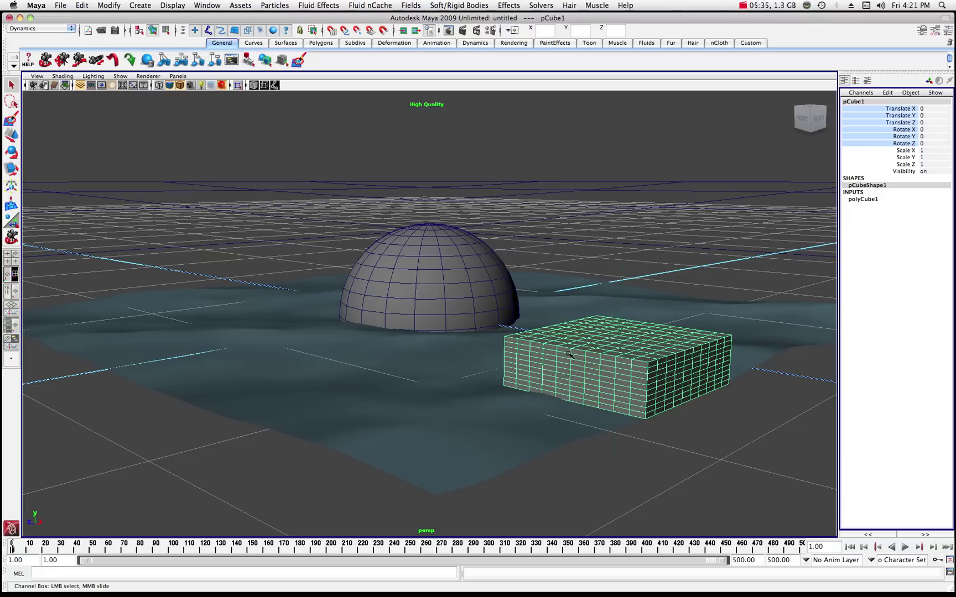
{"action": "left_click", "coordinate": [12, 153]}
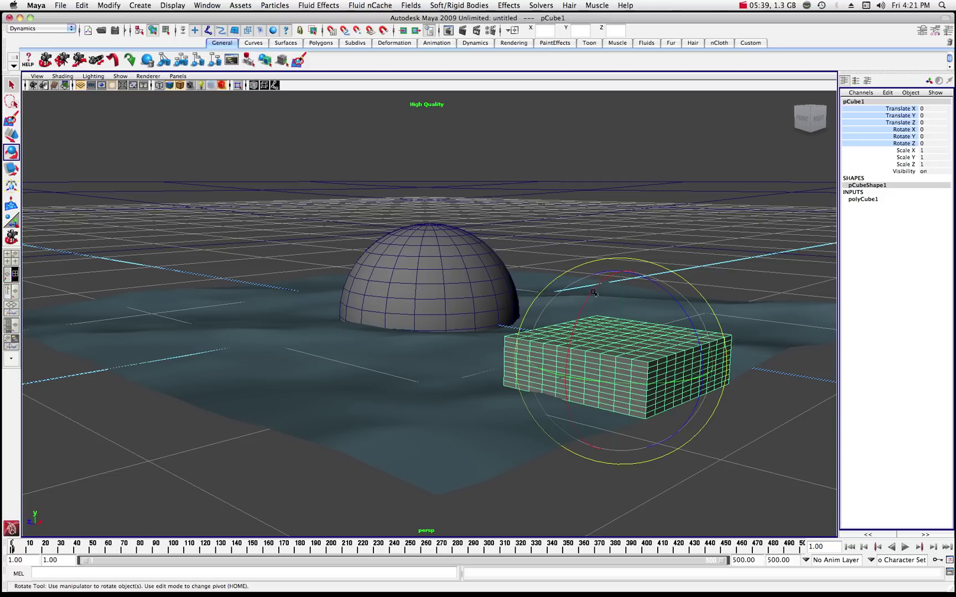
{"action": "left_click_drag", "start_coordinate": [593, 292], "coordinate": [581, 282]}
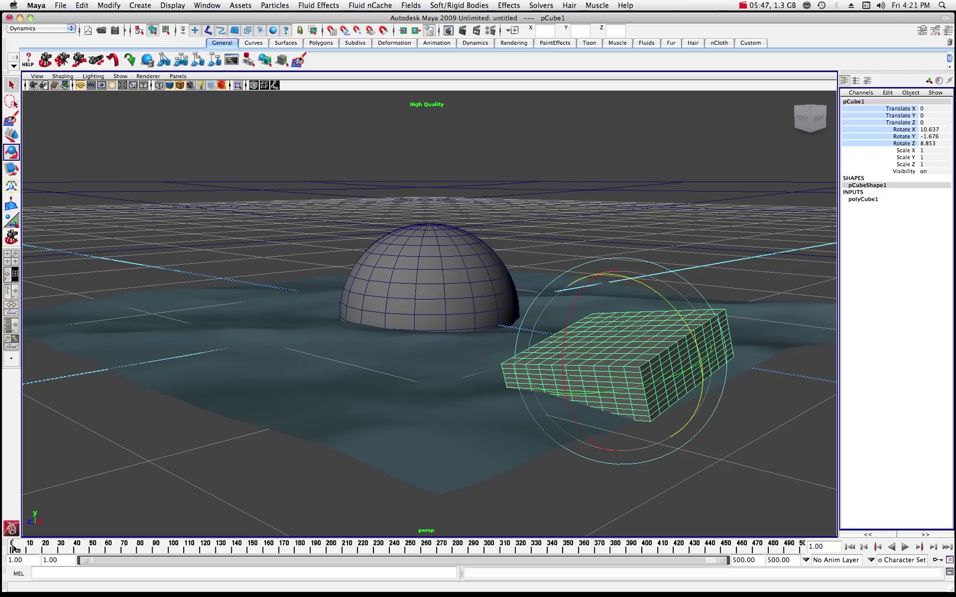
{"action": "key", "text": "s"}
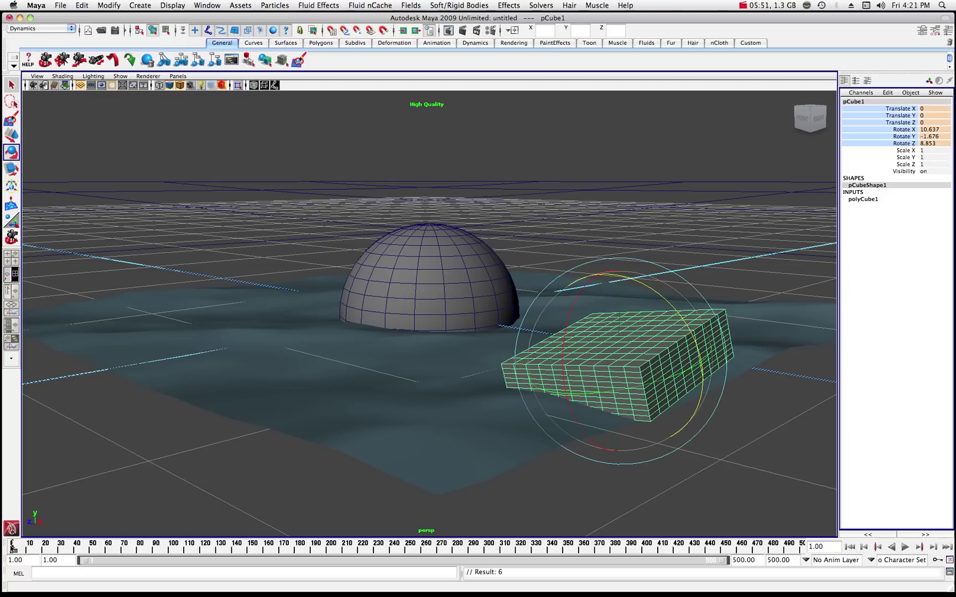
Rotate the cube to X -10.182, Y -3.795, Z -2.603 at frame 39, and to X -2.233, Y -3.464, Z 7.275 at frame 75
{"action": "key", "text": "alt+v"}
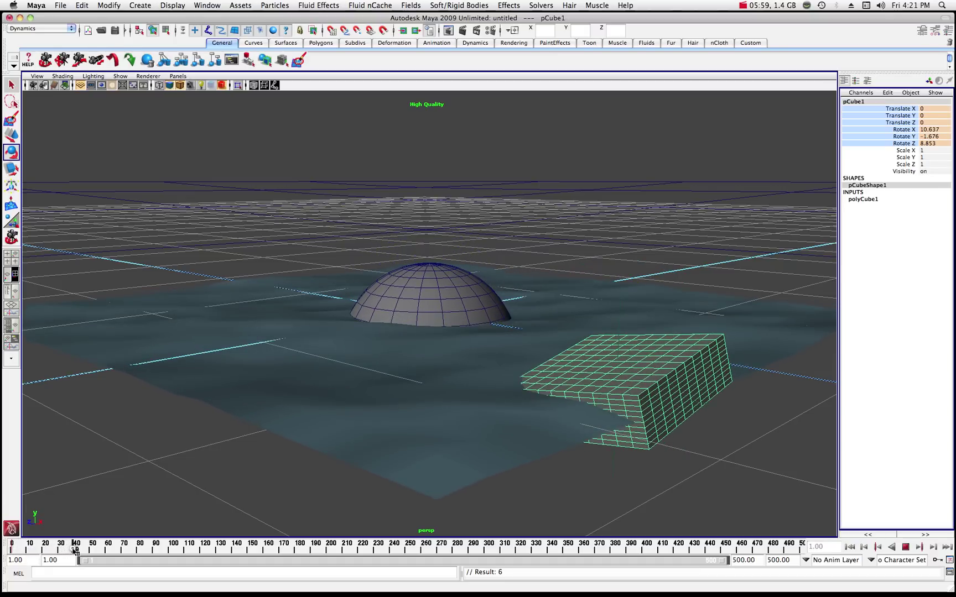
{"action": "key", "text": "alt+v"}
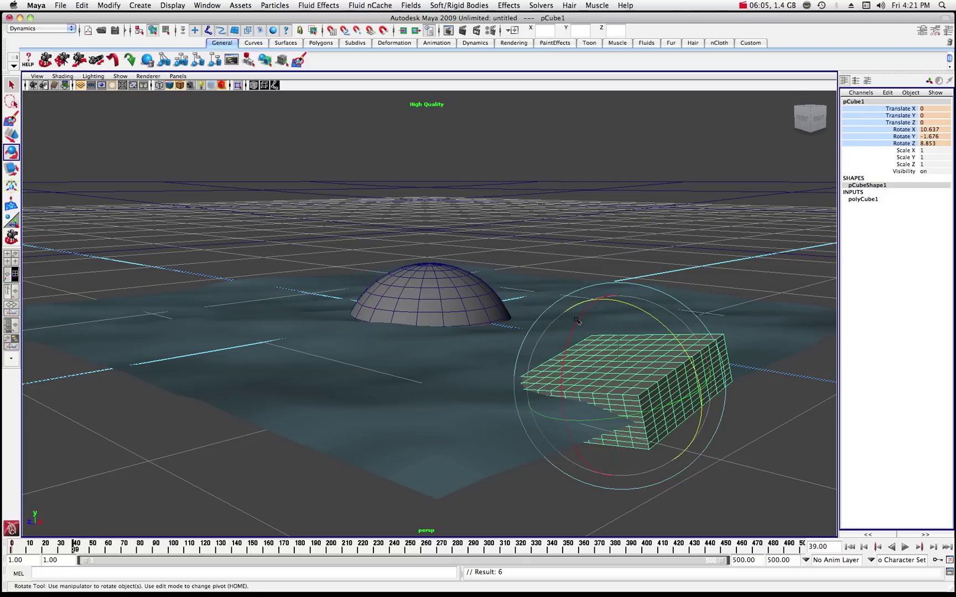
{"action": "left_click_drag", "start_coordinate": [577, 323], "coordinate": [649, 303]}
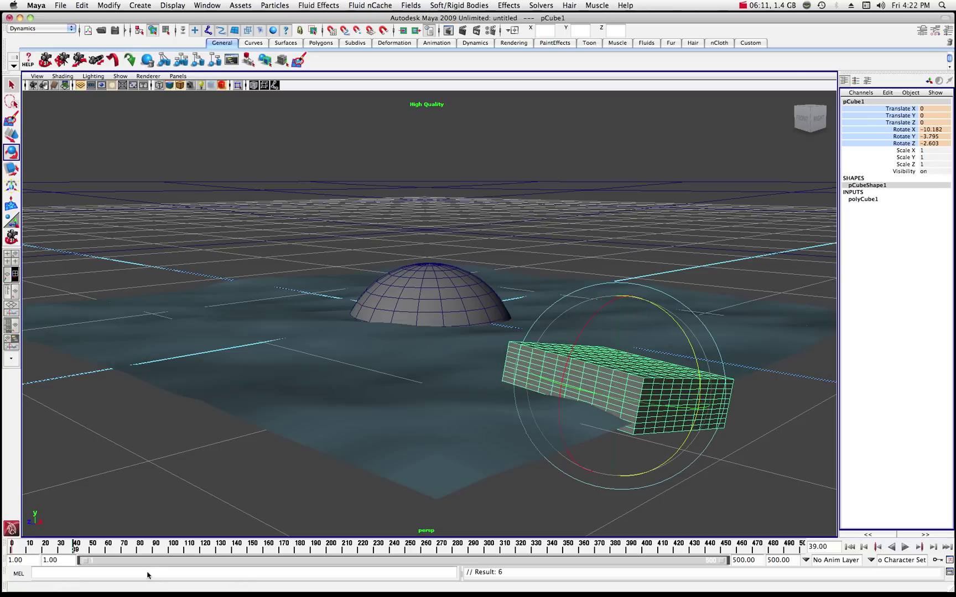
{"action": "left_click_drag", "start_coordinate": [74, 546], "coordinate": [131, 547]}
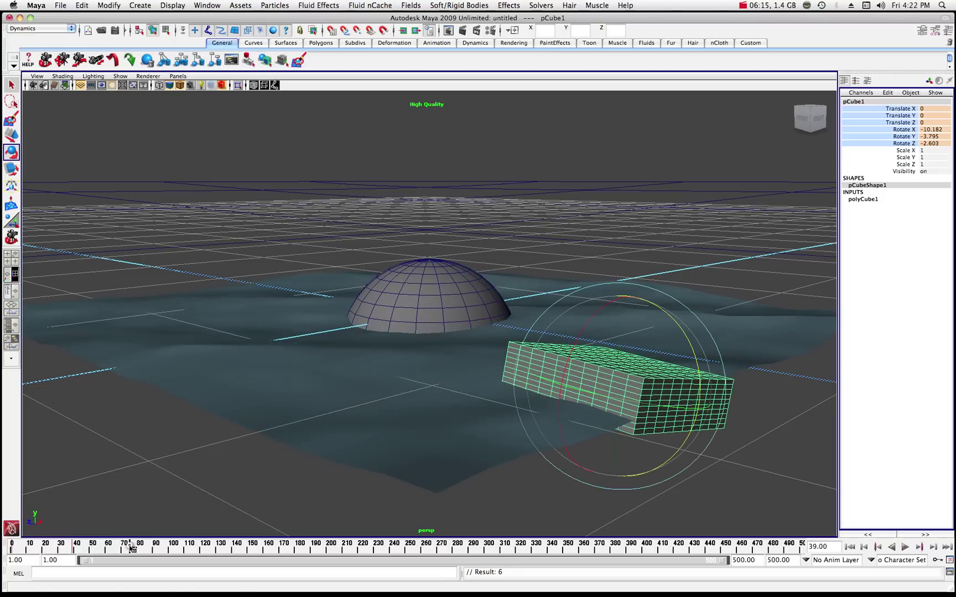
{"action": "left_click_drag", "start_coordinate": [575, 346], "coordinate": [593, 298]}
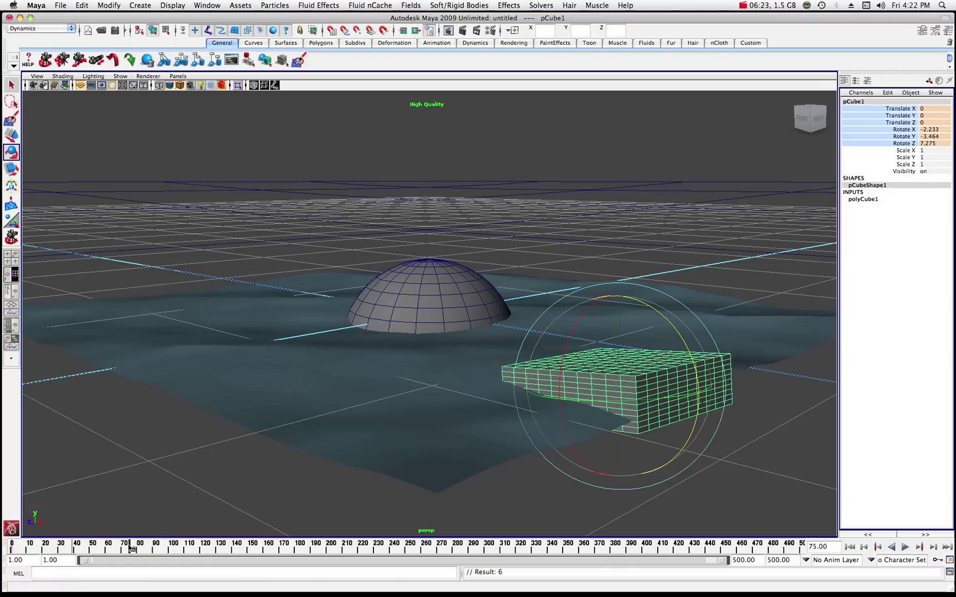
Advance the playback to frame 109 and rotate the cube to X 8.043, Y -2.249, Z -1.561
{"action": "key", "text": "alt+v"}
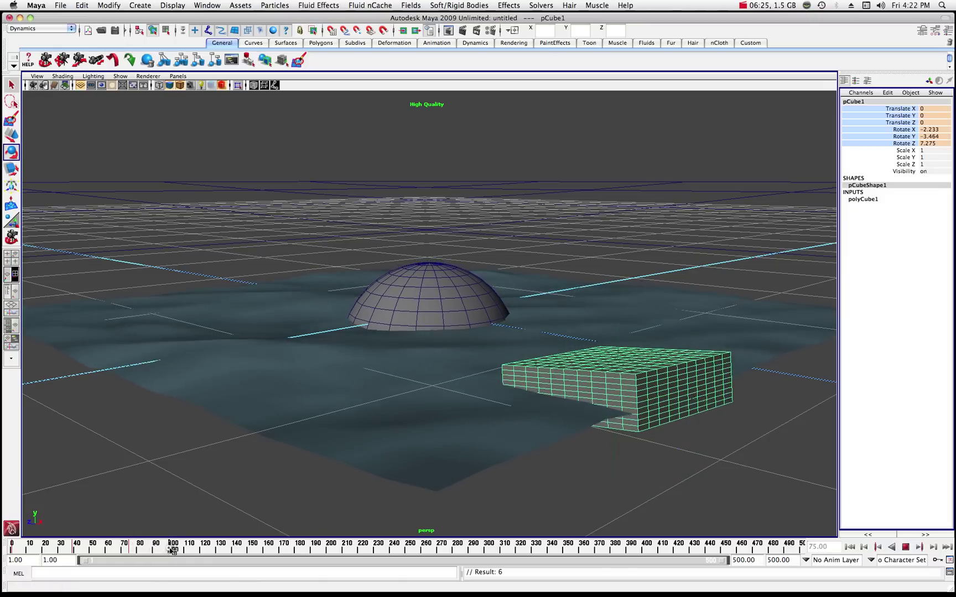
{"action": "key", "text": "alt+v"}
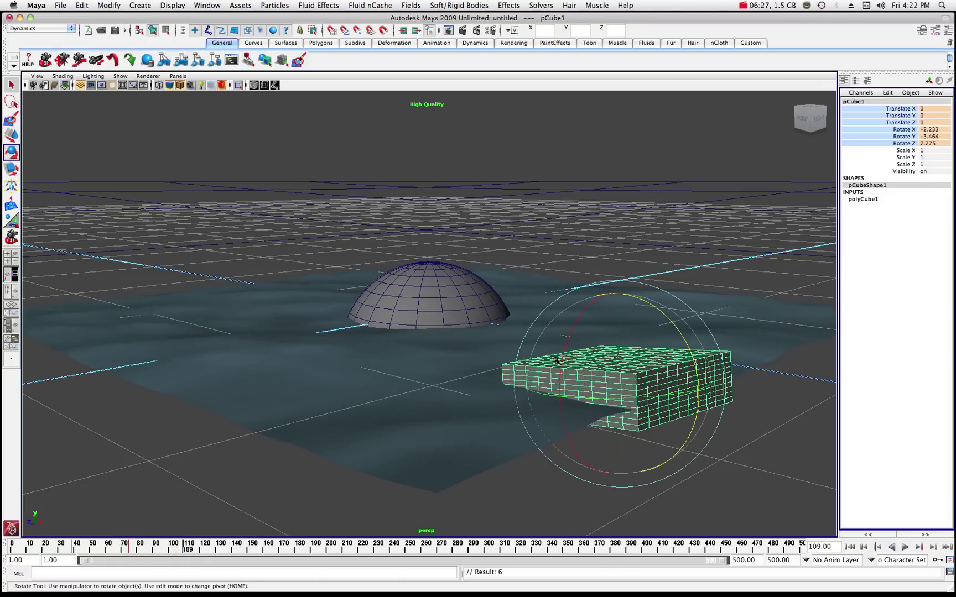
{"action": "left_click_drag", "start_coordinate": [557, 360], "coordinate": [562, 377]}
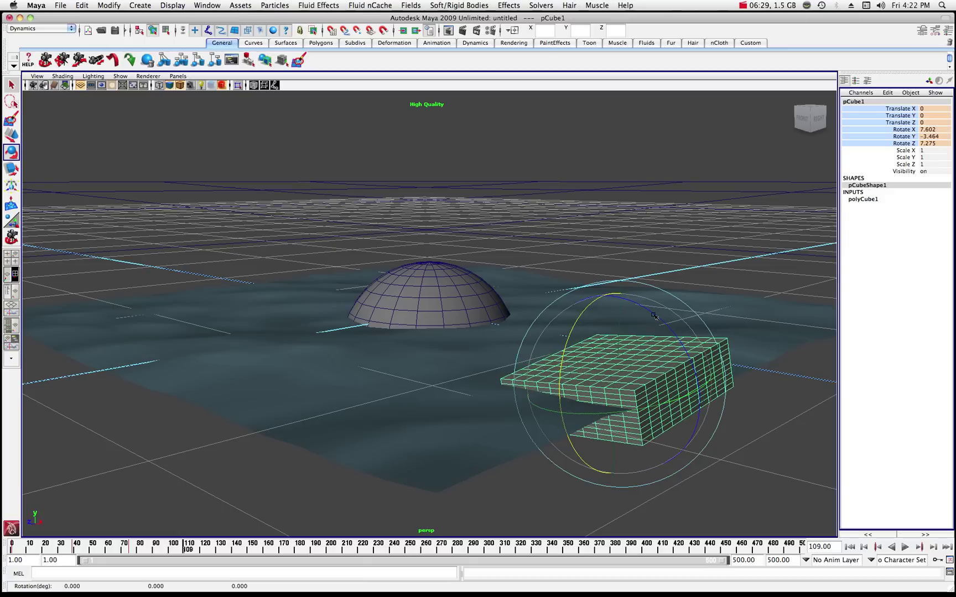
{"action": "left_click_drag", "start_coordinate": [655, 315], "coordinate": [663, 328]}
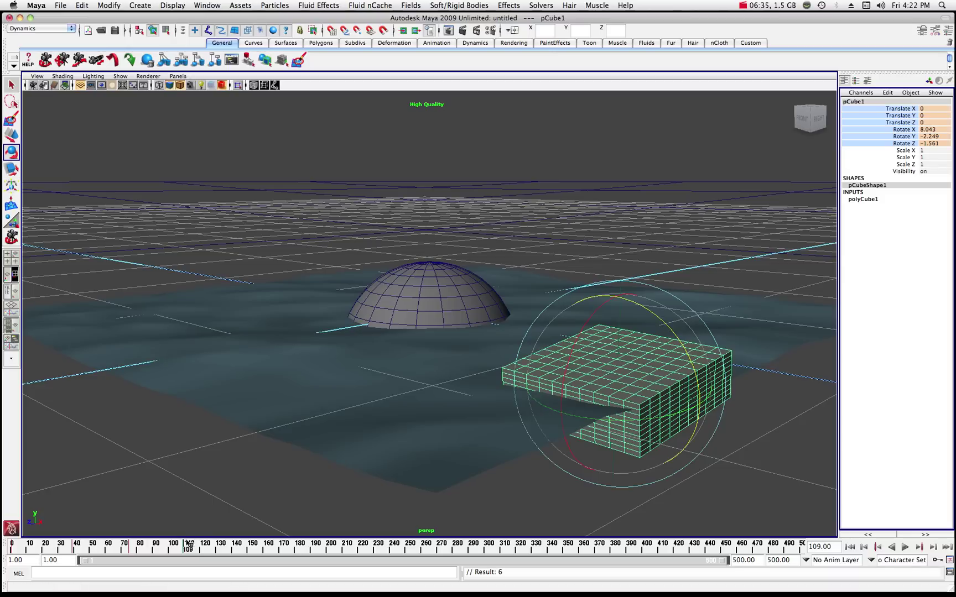
Tilt the cube steeply at frame 152 to Rotate X -14.478, Y -8.748, Z -24.616
{"action": "left_click_drag", "start_coordinate": [187, 546], "coordinate": [254, 546]}
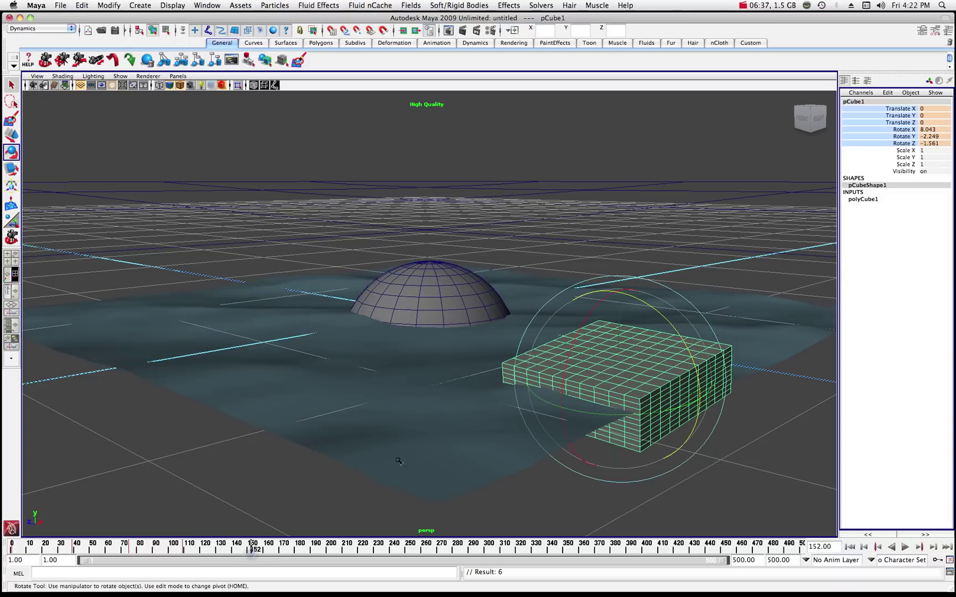
{"action": "left_click", "coordinate": [581, 327]}
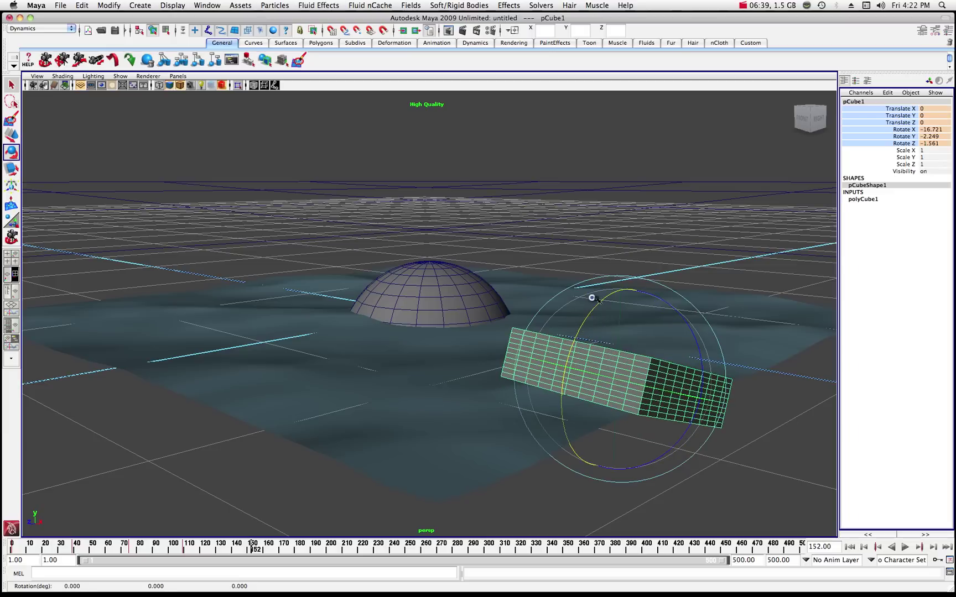
{"action": "left_click_drag", "start_coordinate": [645, 292], "coordinate": [668, 301]}
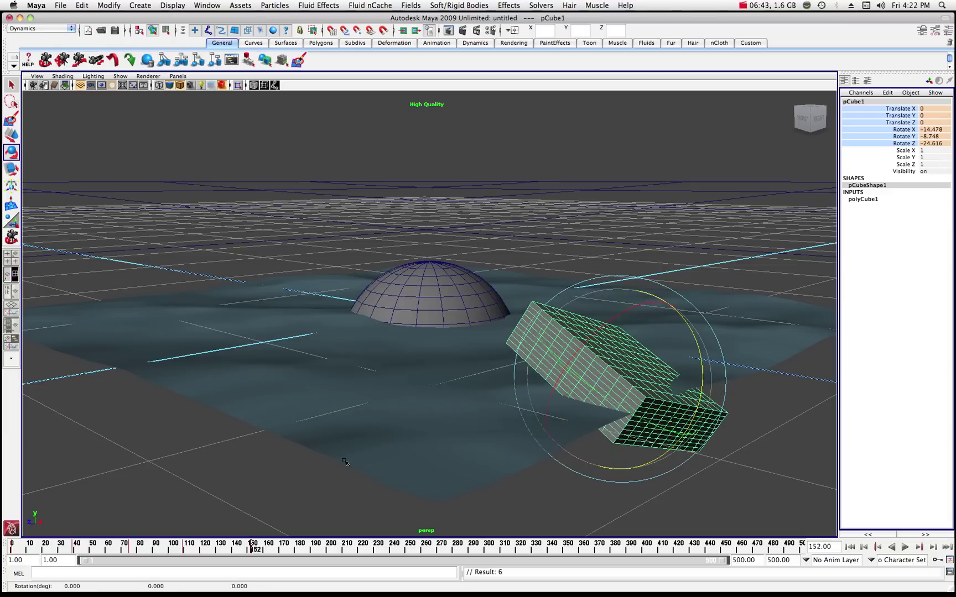
Rotate the cube to X -3.989, Y -7.921, Z -7.07 at frame 213, and to X 8.459, Y -11.074, Z 10.982 at frame 262
{"action": "left_click_drag", "start_coordinate": [250, 547], "coordinate": [351, 547]}
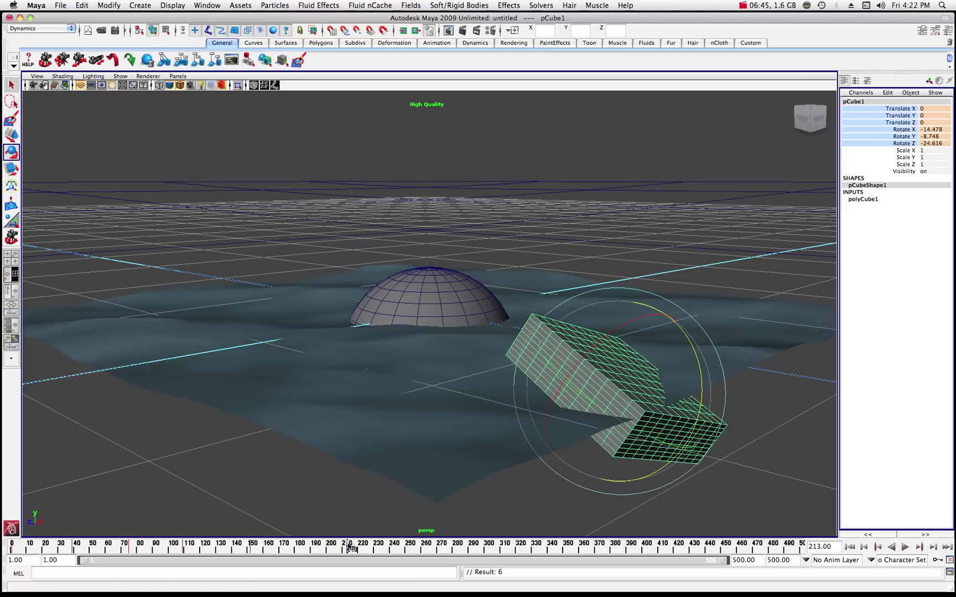
{"action": "left_click_drag", "start_coordinate": [586, 357], "coordinate": [571, 310]}
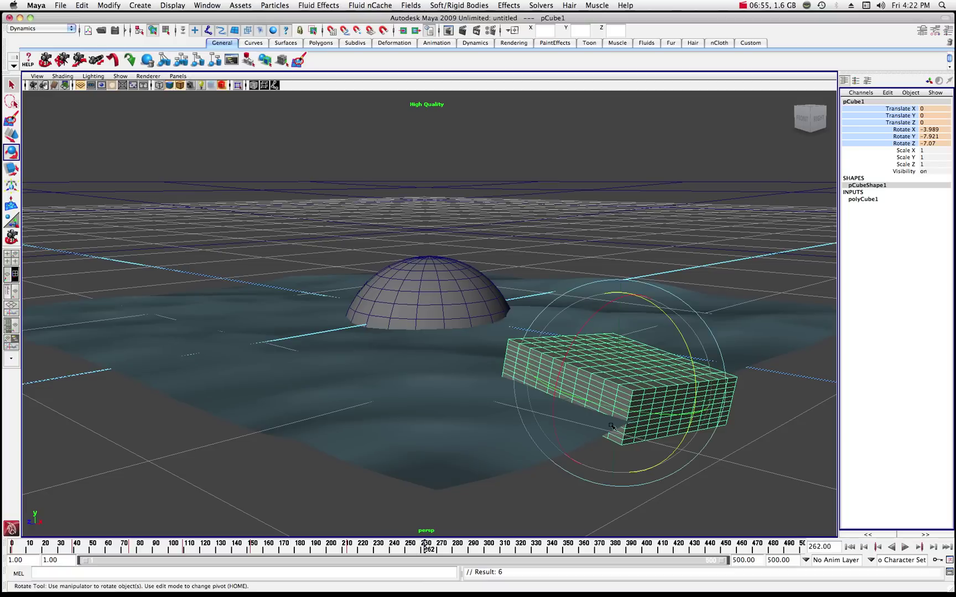
{"action": "left_click_drag", "start_coordinate": [560, 366], "coordinate": [558, 395]}
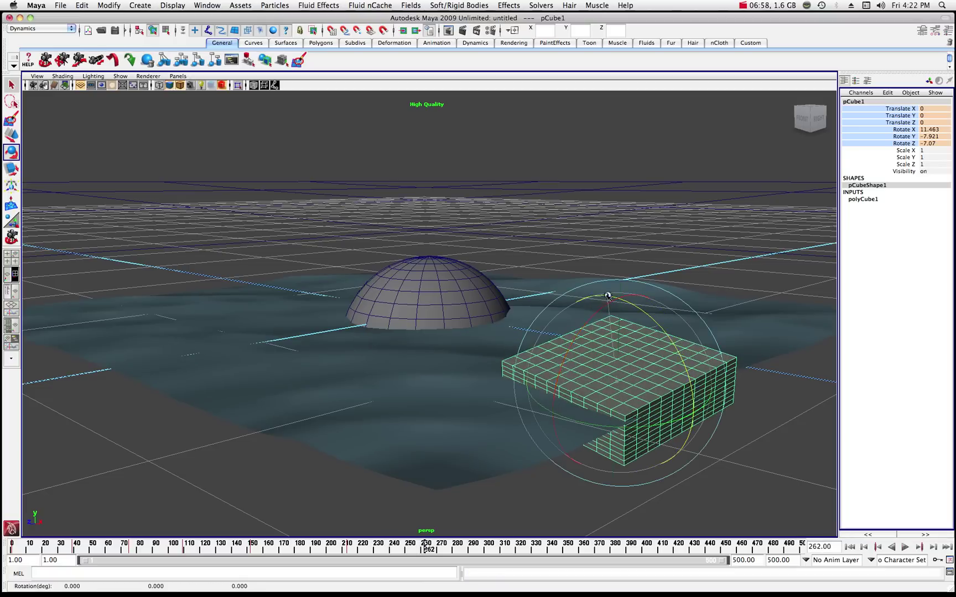
{"action": "left_click_drag", "start_coordinate": [610, 292], "coordinate": [588, 292]}
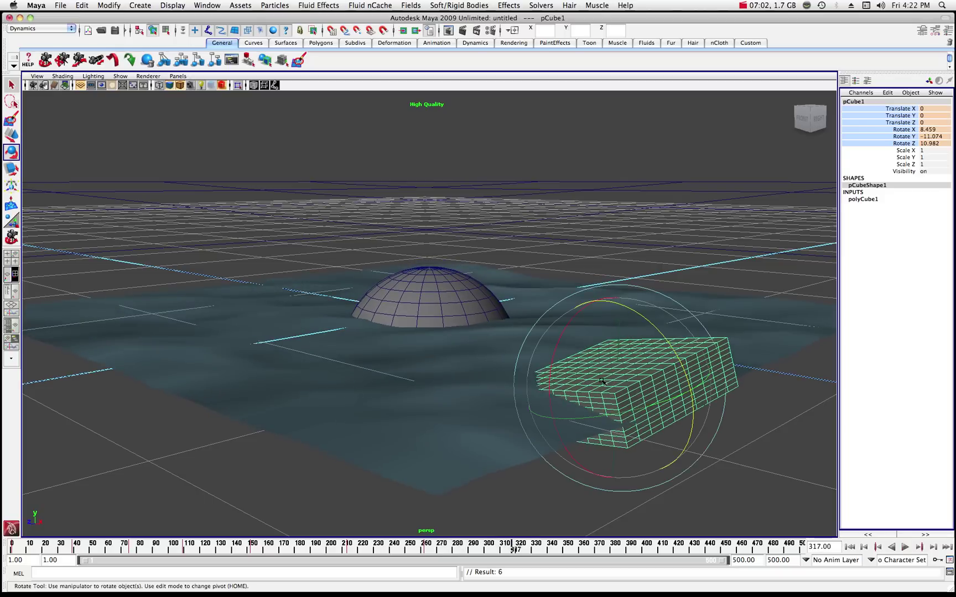
Rotate the cube to X -25.971, Y -17.694, Z -2.03 at frame 317, and to X 1.984, Y -17.889, Z 2.375 at frame 392
{"action": "left_click_drag", "start_coordinate": [555, 356], "coordinate": [609, 324]}
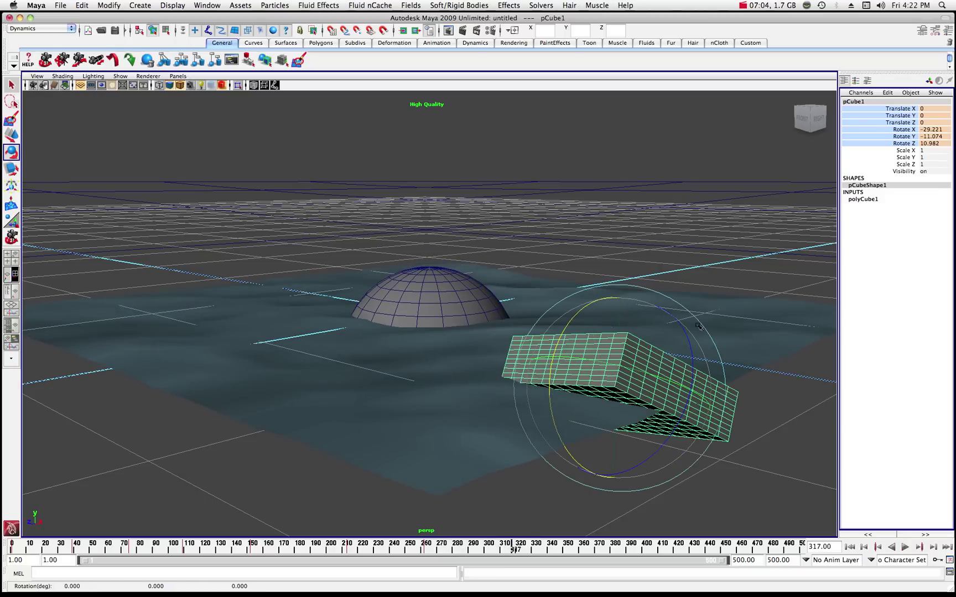
{"action": "left_click_drag", "start_coordinate": [680, 330], "coordinate": [684, 345]}
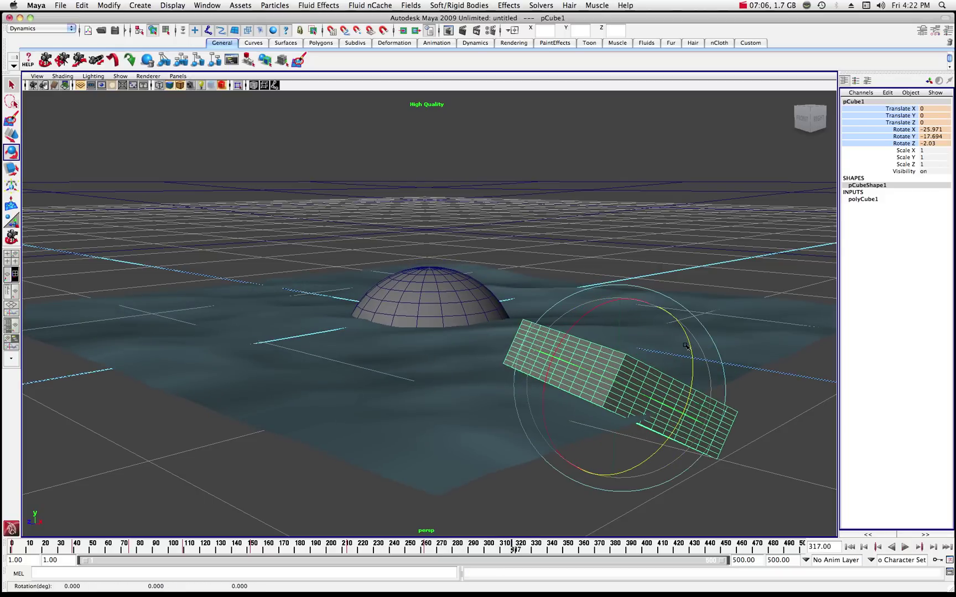
{"action": "key", "text": "alt+v"}
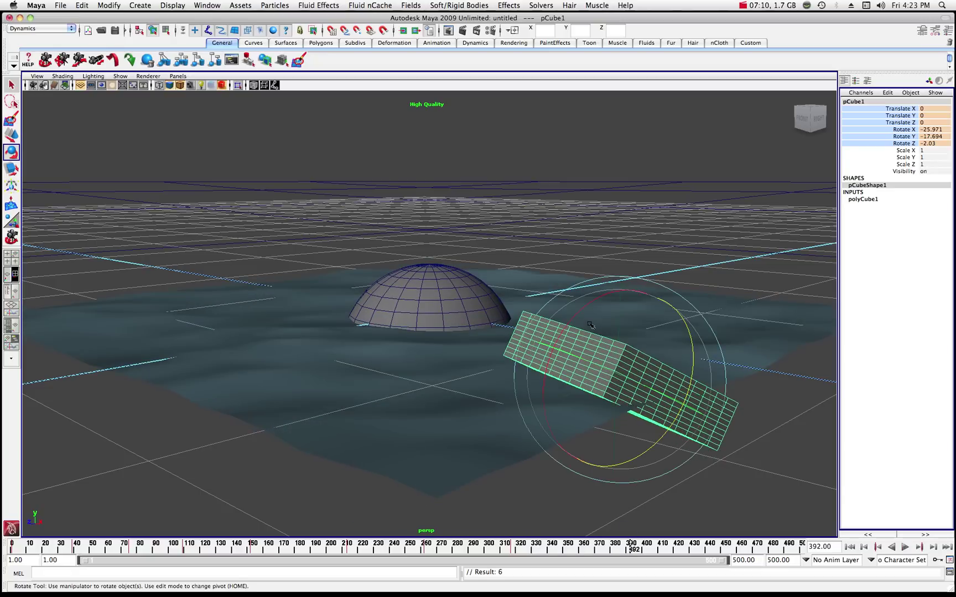
{"action": "left_click_drag", "start_coordinate": [579, 313], "coordinate": [603, 336]}
{"action": "left_click_drag", "start_coordinate": [648, 308], "coordinate": [644, 303]}
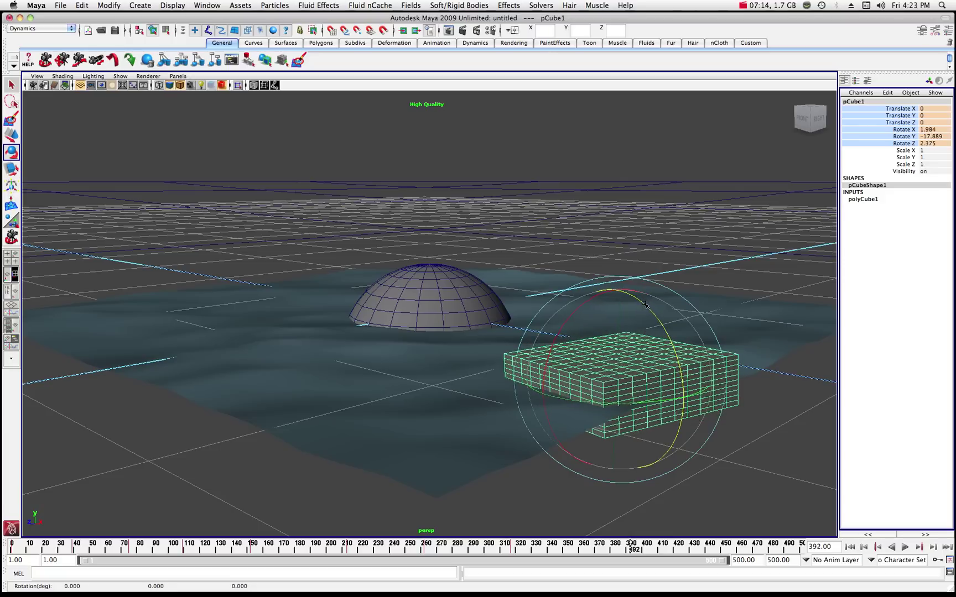
Rotate the cube to X -1.006, Y -15.959, Z -19.501 at frame 456, and to X 0.549, Y -14.897, Z -1.329 at frame 500
{"action": "key", "text": "alt+v"}
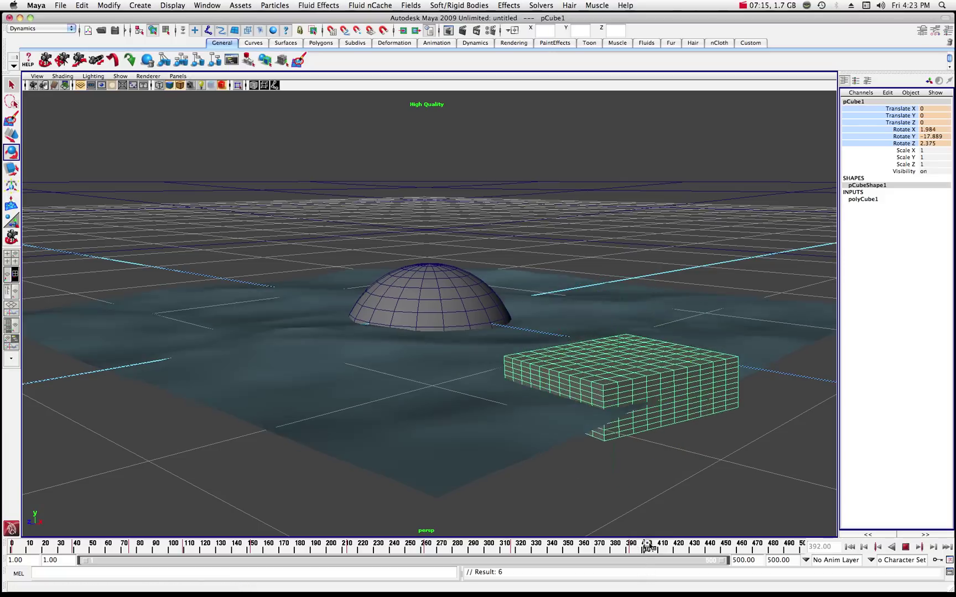
{"action": "left_click_drag", "start_coordinate": [648, 320], "coordinate": [695, 328]}
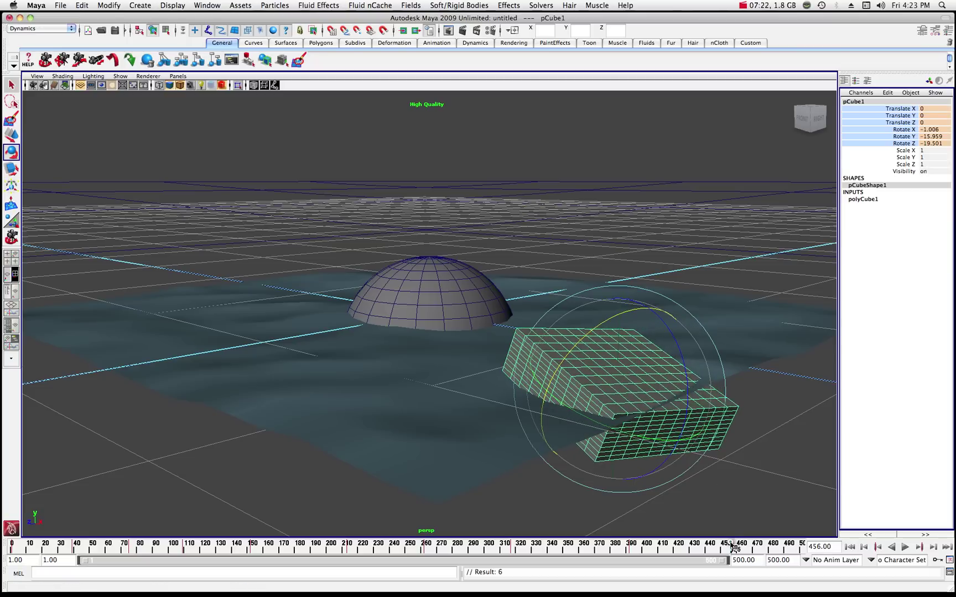
{"action": "left_click_drag", "start_coordinate": [731, 540], "coordinate": [801, 545]}
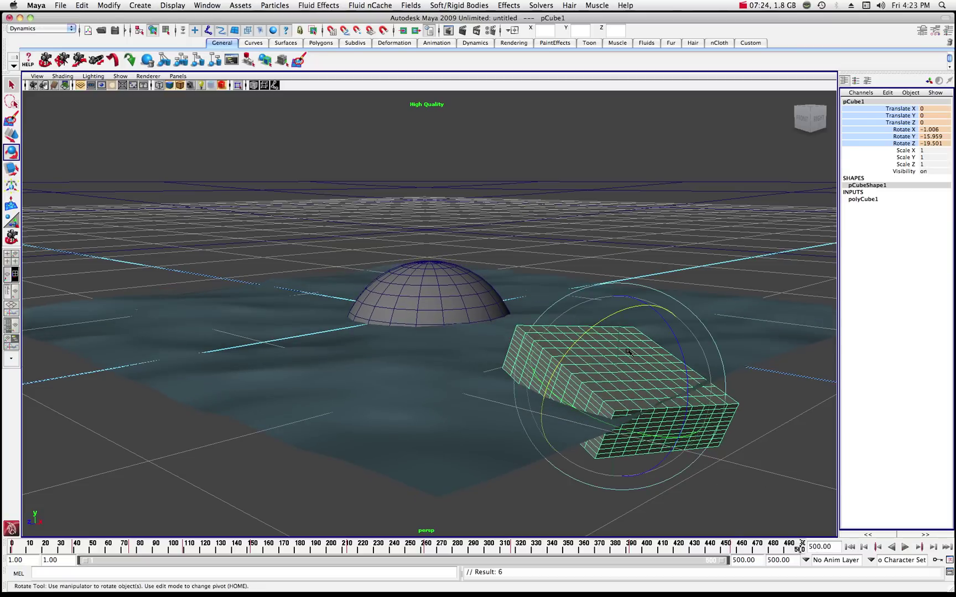
{"action": "left_click_drag", "start_coordinate": [658, 317], "coordinate": [646, 301]}
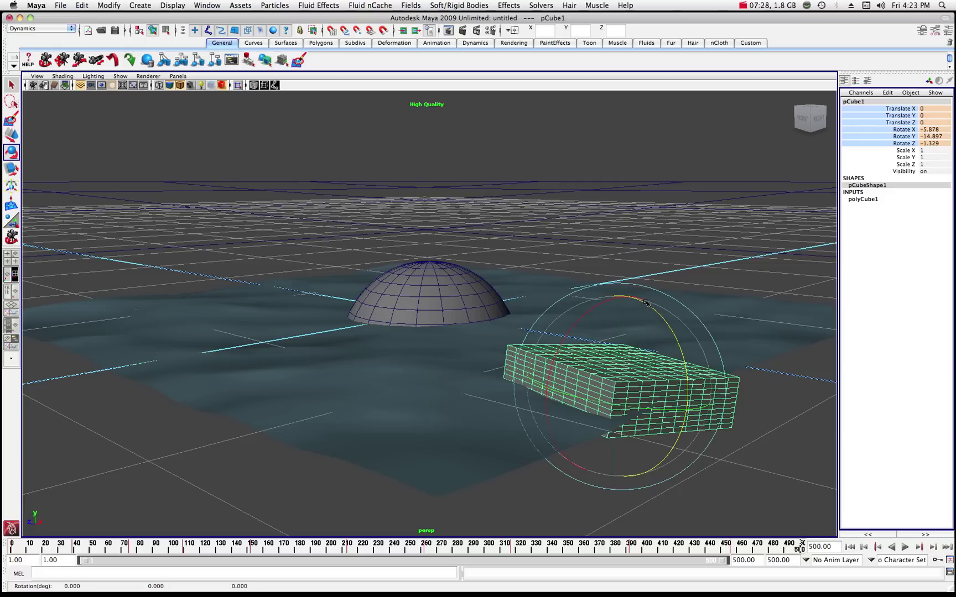
{"action": "left_click_drag", "start_coordinate": [610, 303], "coordinate": [603, 308]}
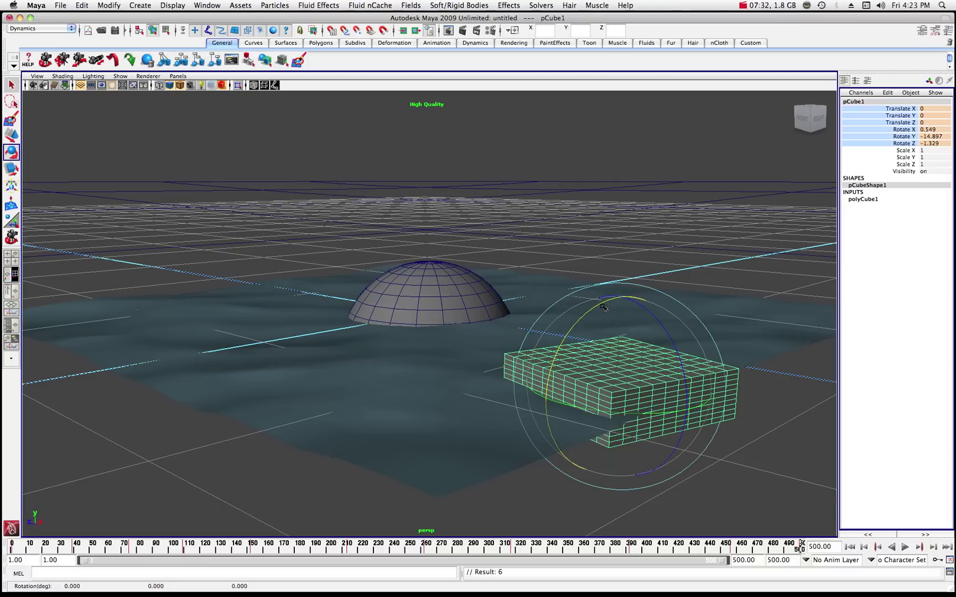
Play the animation to review the cube's rocking, stop it at frame 226 and deselect the cube
{"action": "left_click", "coordinate": [907, 548]}
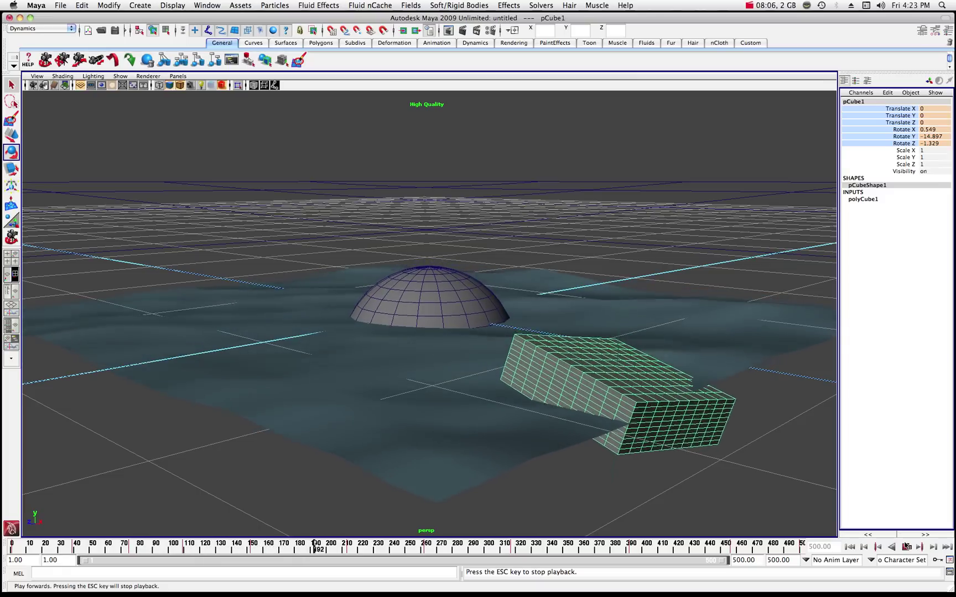
{"action": "left_click", "coordinate": [906, 548]}
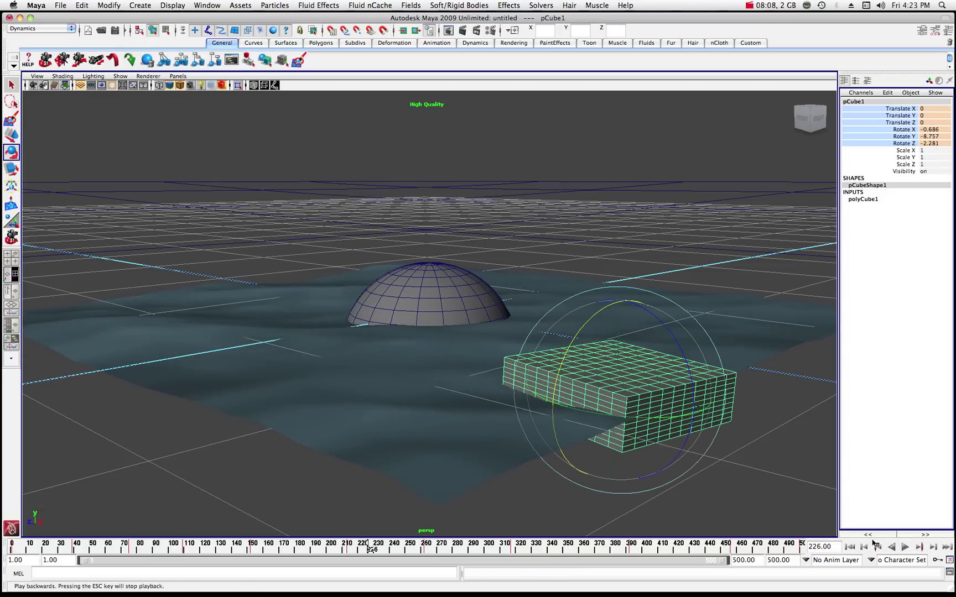
{"action": "left_click", "coordinate": [302, 164]}
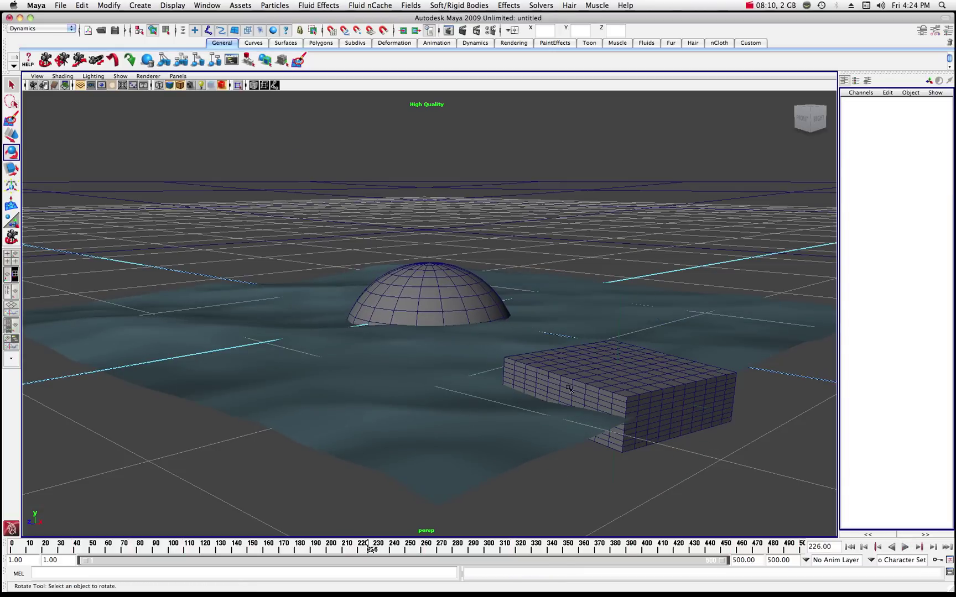
Try lighting the viewport with all lights, with high-quality rendering switched off and on, and return to the default lighting
{"action": "scroll", "coordinate": [474, 349], "scroll_direction": "down", "scroll_amount": 8}
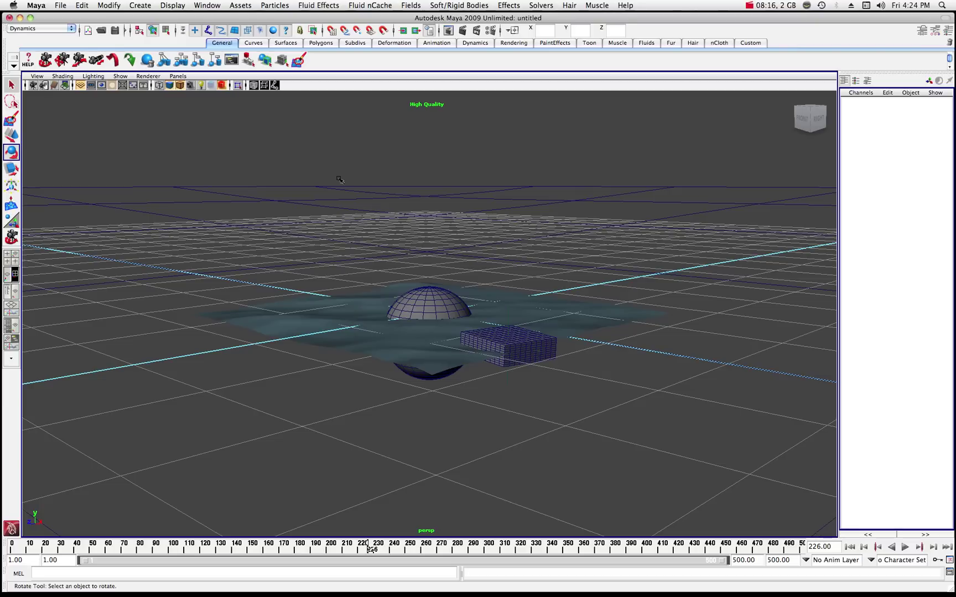
{"action": "left_click", "coordinate": [201, 86]}
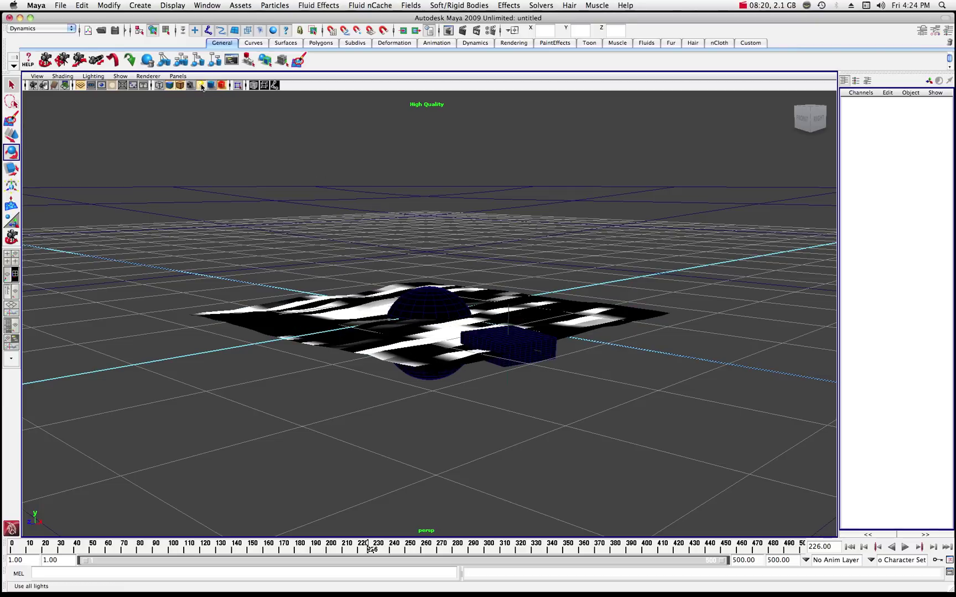
{"action": "left_click", "coordinate": [148, 75]}
{"action": "left_click", "coordinate": [143, 89]}
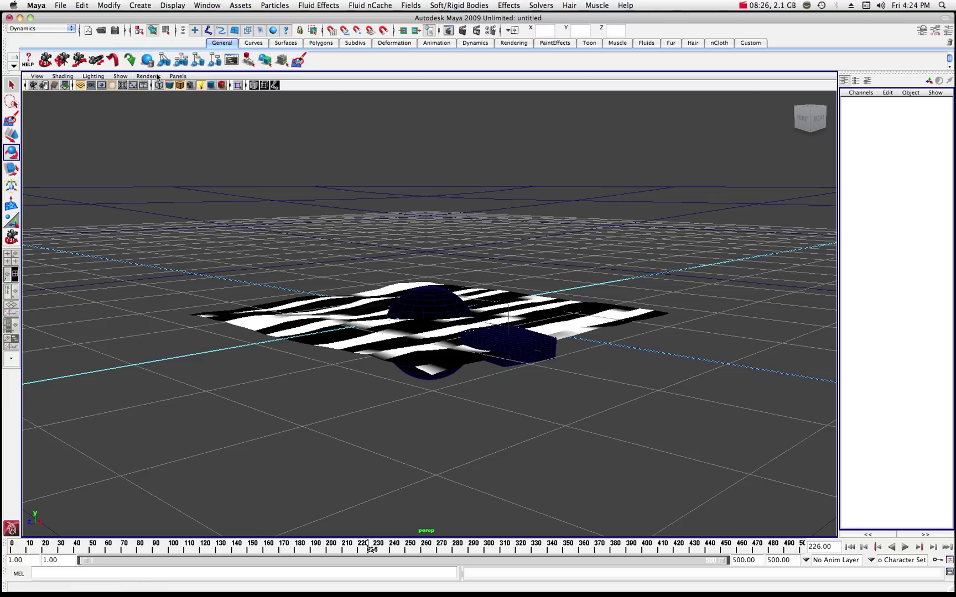
{"action": "left_click", "coordinate": [157, 78]}
{"action": "left_click", "coordinate": [159, 97]}
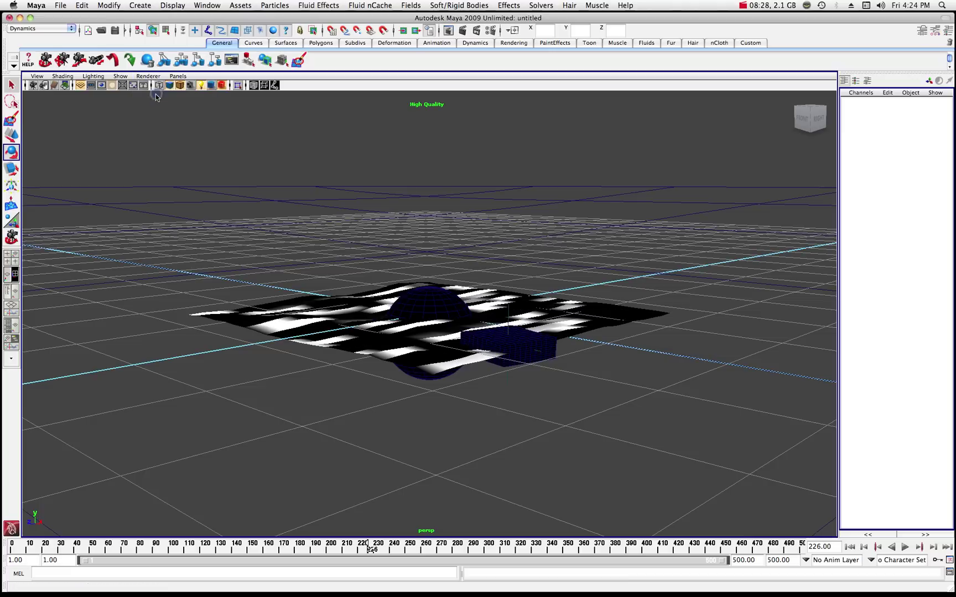
{"action": "left_click", "coordinate": [200, 85]}
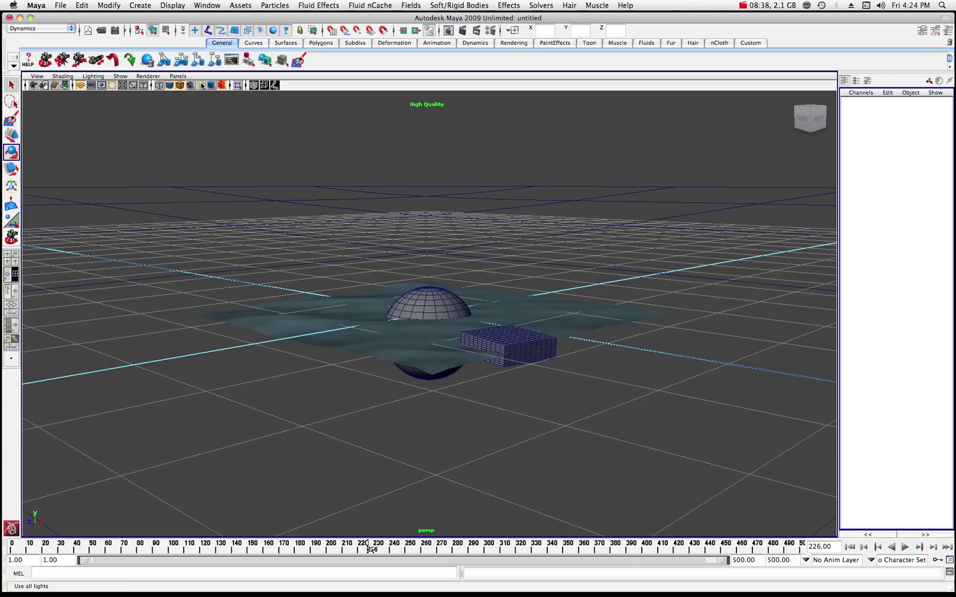
Create a point light and move it high above the ocean to Translate Y 12.504, Translate Z 2.341
{"action": "left_click", "coordinate": [138, 6]}
{"action": "mouse_move", "coordinate": [142, 65]}
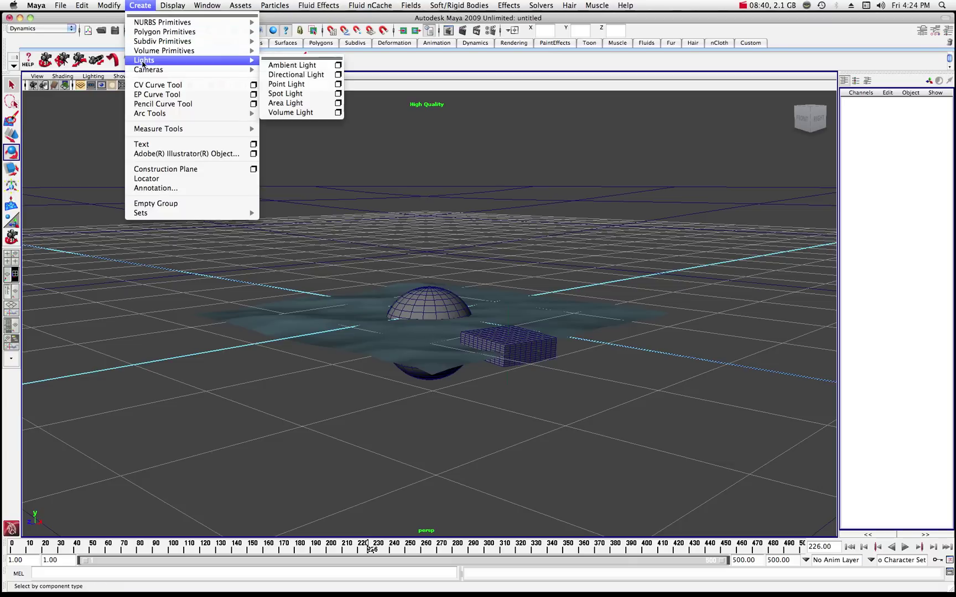
{"action": "left_click", "coordinate": [297, 85]}
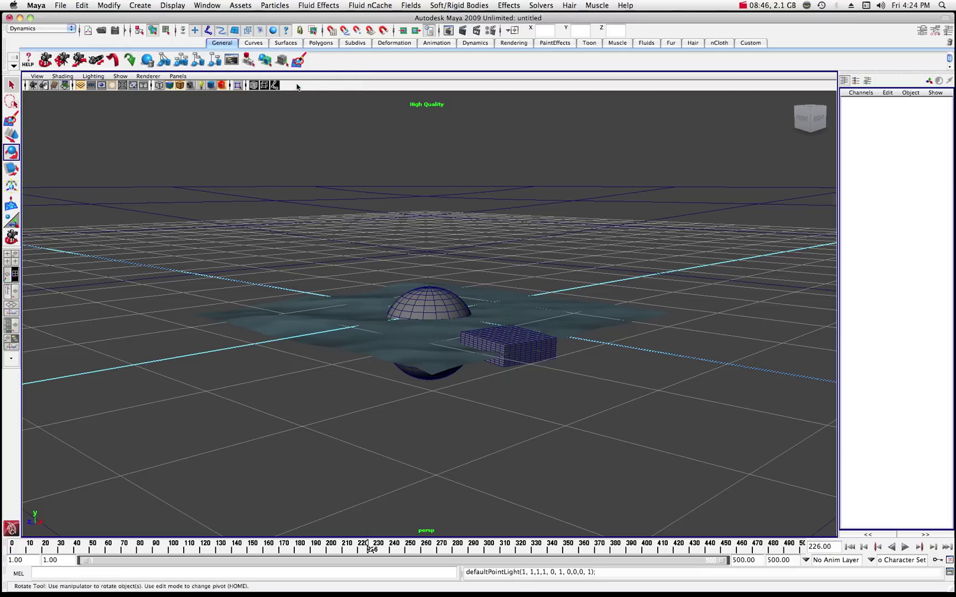
{"action": "left_click", "coordinate": [12, 134]}
{"action": "left_click_drag", "start_coordinate": [430, 253], "coordinate": [426, 154]}
{"action": "left_click_drag", "start_coordinate": [381, 218], "coordinate": [314, 230]}
{"action": "scroll", "coordinate": [365, 206], "scroll_direction": "down", "scroll_amount": 1}
{"action": "scroll", "coordinate": [365, 206], "scroll_direction": "down", "scroll_amount": 5}
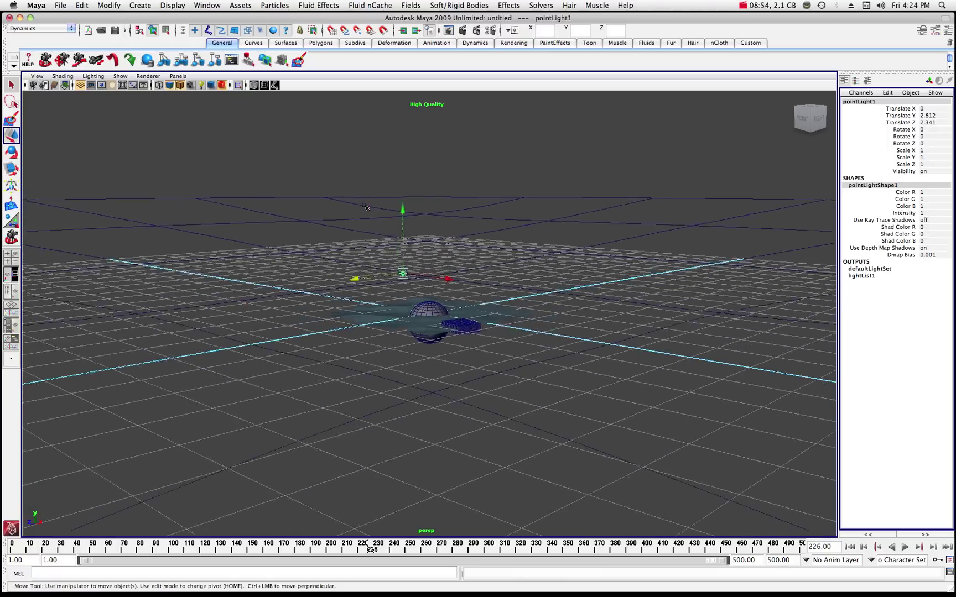
{"action": "left_click_drag", "start_coordinate": [408, 221], "coordinate": [389, 114]}
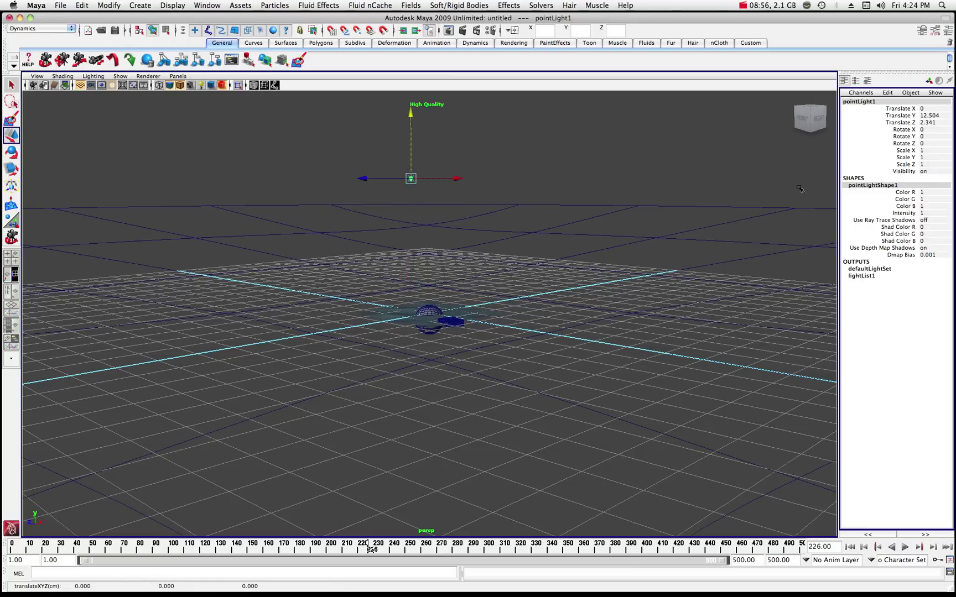
Light the perspective viewport with all scene lights
{"action": "scroll", "coordinate": [550, 275], "scroll_direction": "up", "scroll_amount": 5}
{"action": "scroll", "coordinate": [551, 275], "scroll_direction": "up", "scroll_amount": 4}
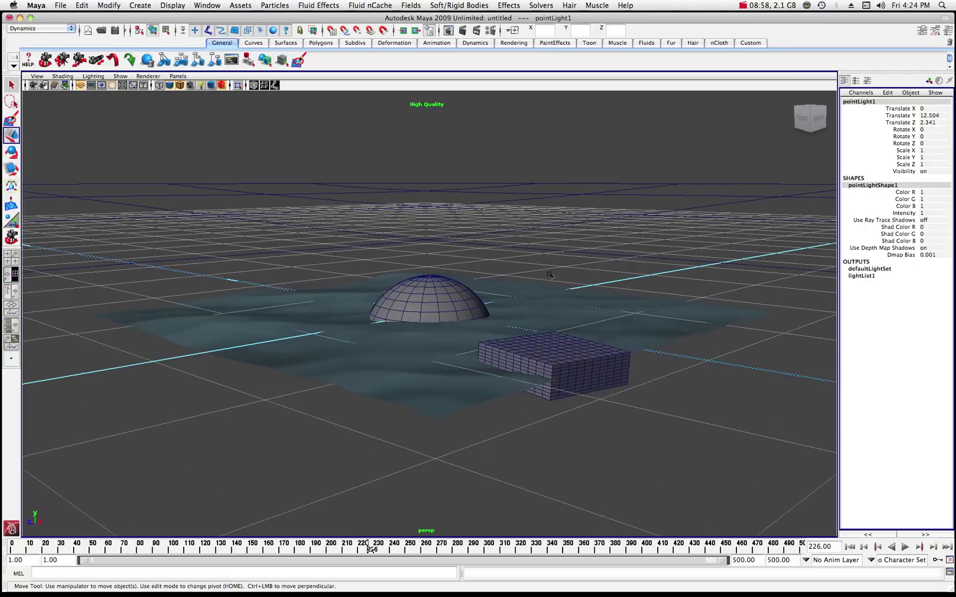
{"action": "left_click", "coordinate": [203, 85]}
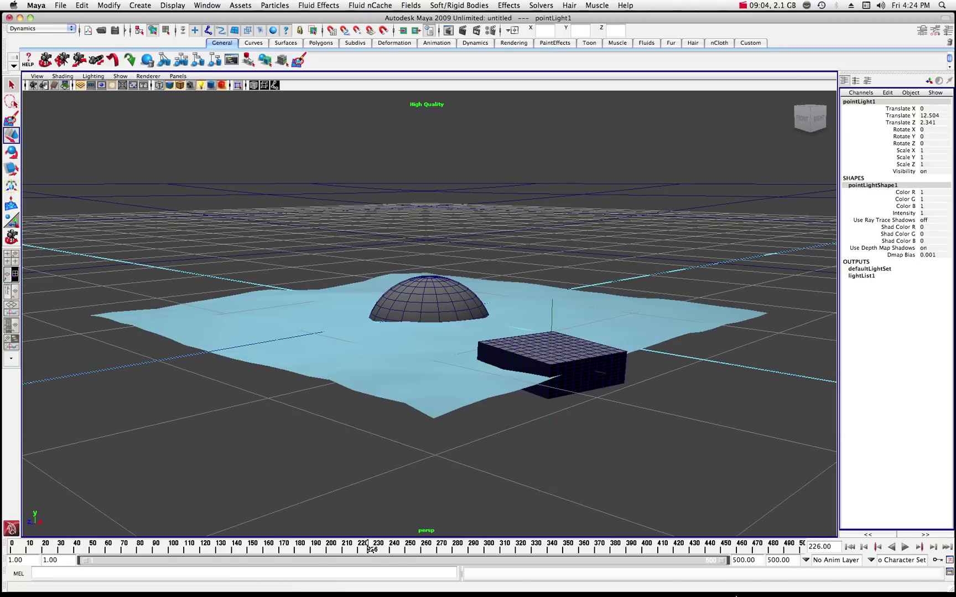
Bring up the Render View and render the current frame with Maya Software to check the floating objects
{"action": "mouse_move", "coordinate": [893, 578]}
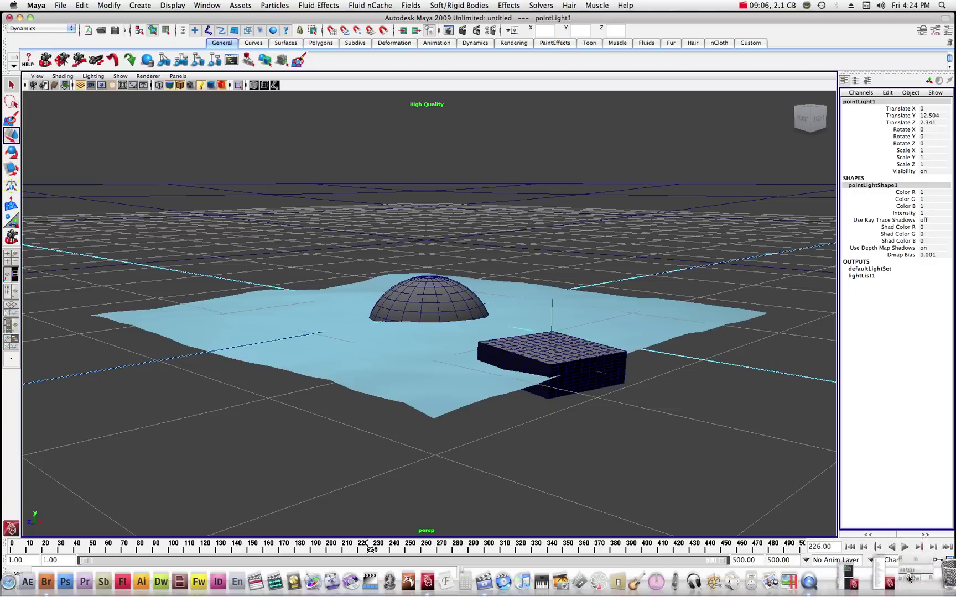
{"action": "left_click", "coordinate": [925, 575]}
{"action": "left_click", "coordinate": [435, 175]}
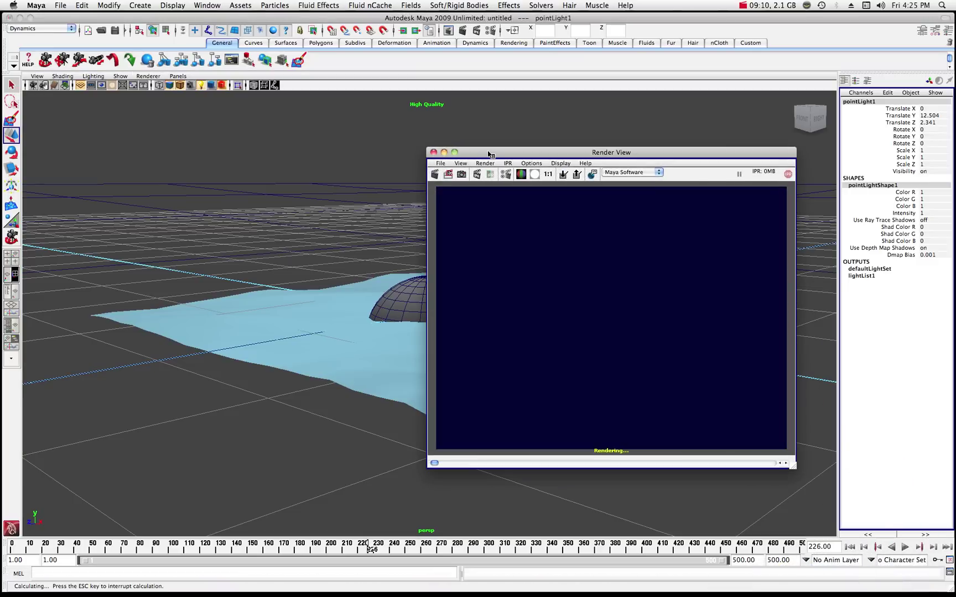
{"action": "left_click_drag", "start_coordinate": [488, 152], "coordinate": [651, 147]}
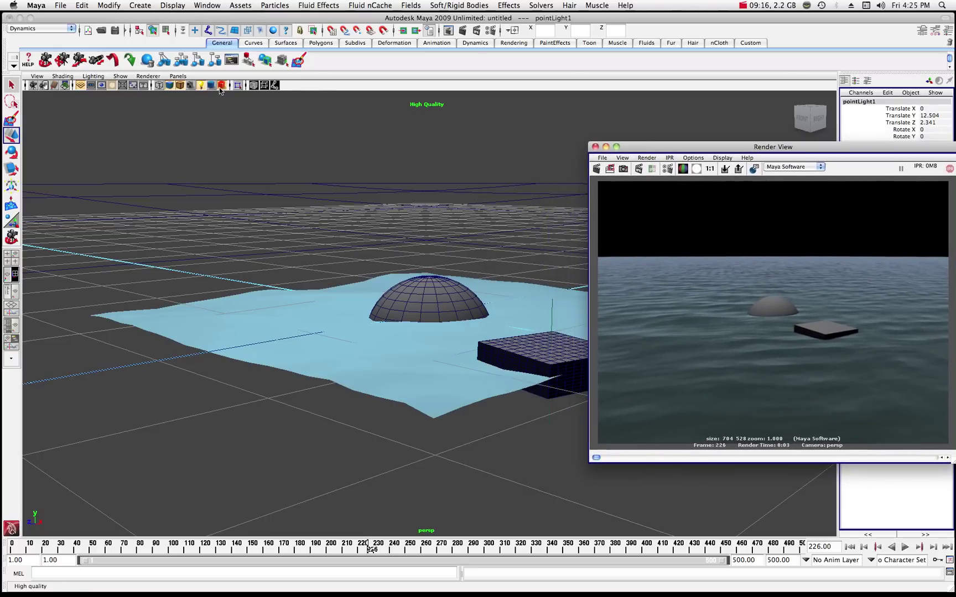
Open the point light's attributes and lower its intensity to 0.367
{"action": "scroll", "coordinate": [257, 136], "scroll_direction": "down", "scroll_amount": 10}
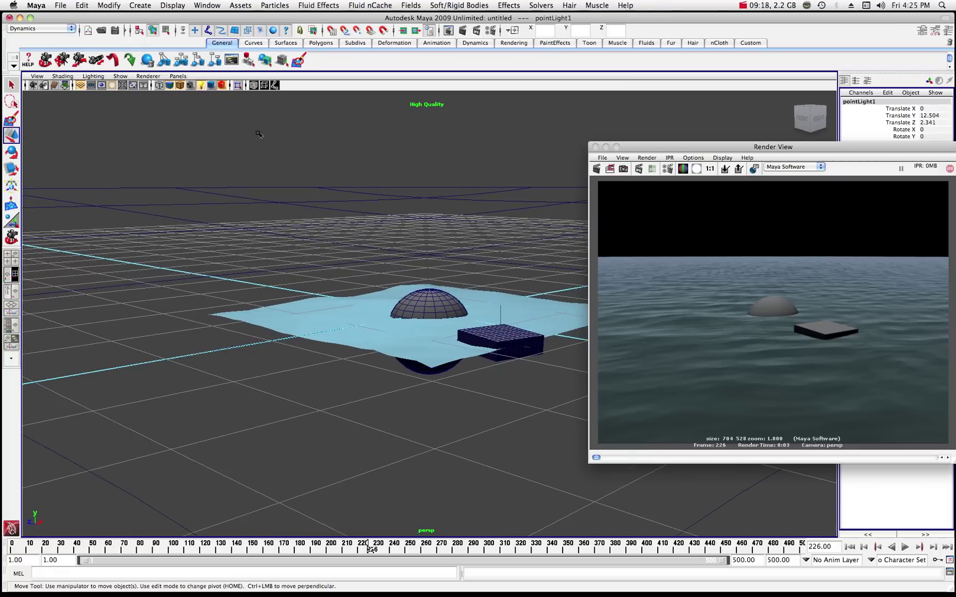
{"action": "scroll", "coordinate": [258, 134], "scroll_direction": "down", "scroll_amount": 3}
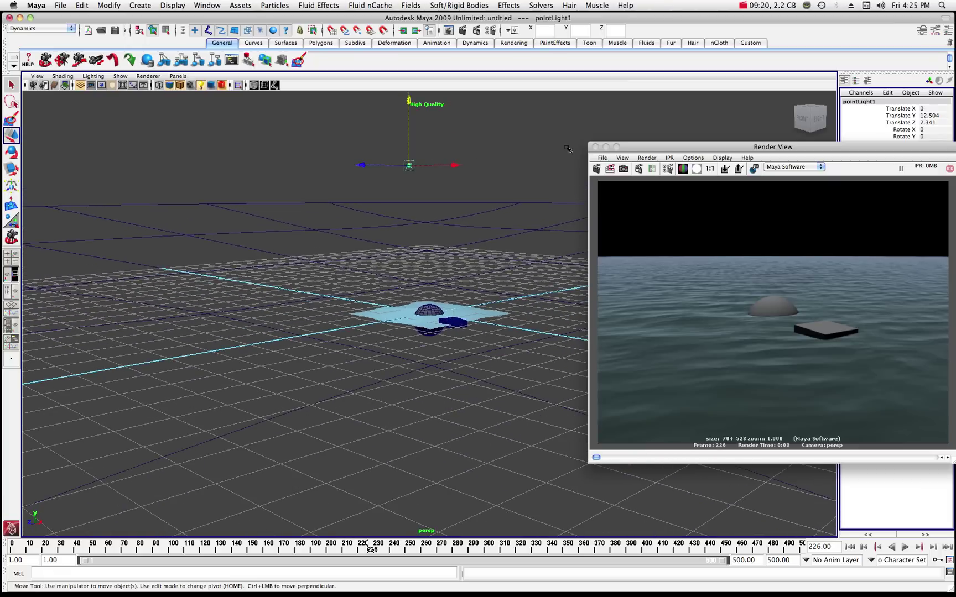
{"action": "left_click_drag", "start_coordinate": [661, 146], "coordinate": [511, 226]}
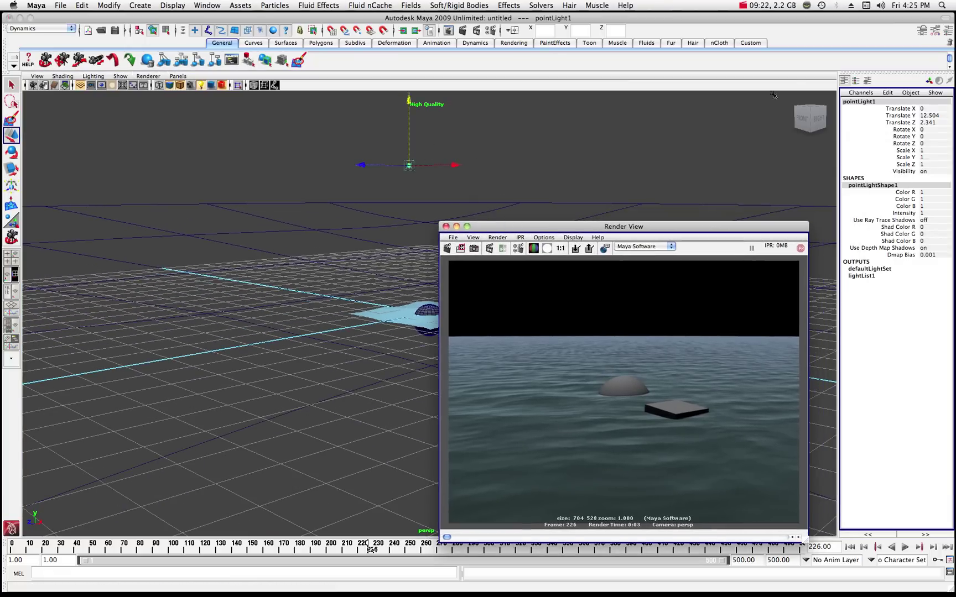
{"action": "key", "text": "ctrl+a"}
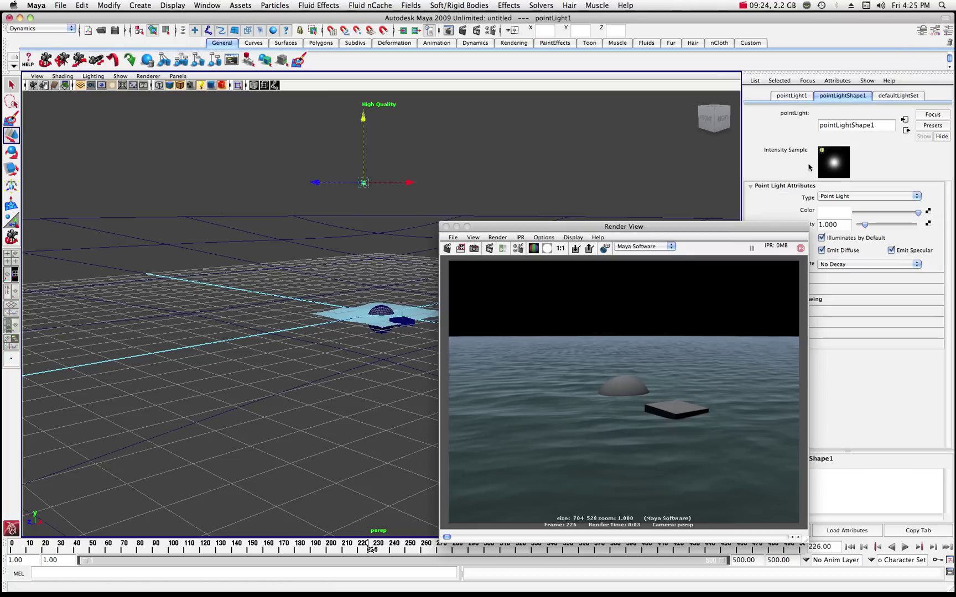
{"action": "left_click_drag", "start_coordinate": [753, 231], "coordinate": [719, 229]}
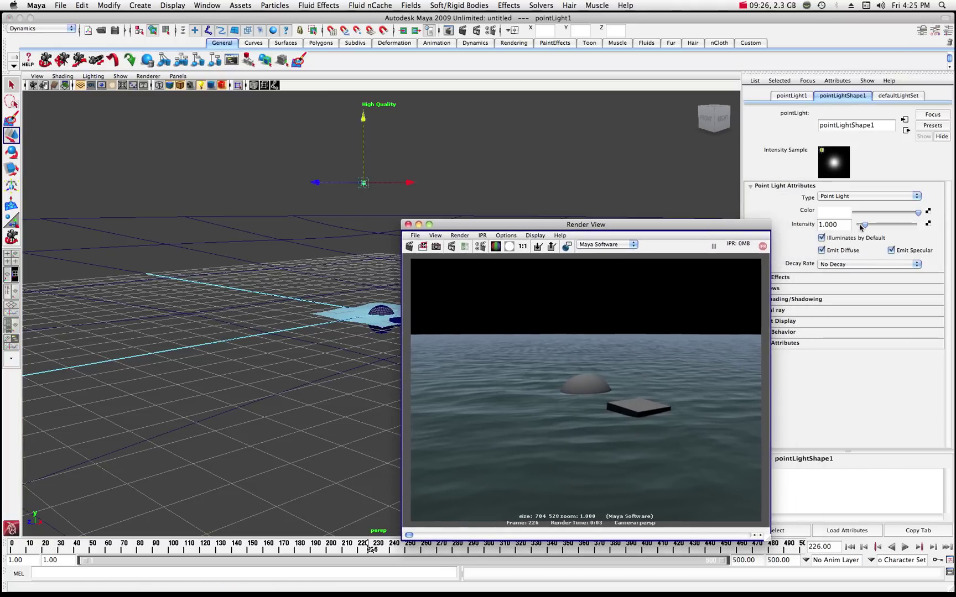
{"action": "left_click_drag", "start_coordinate": [867, 228], "coordinate": [864, 226]}
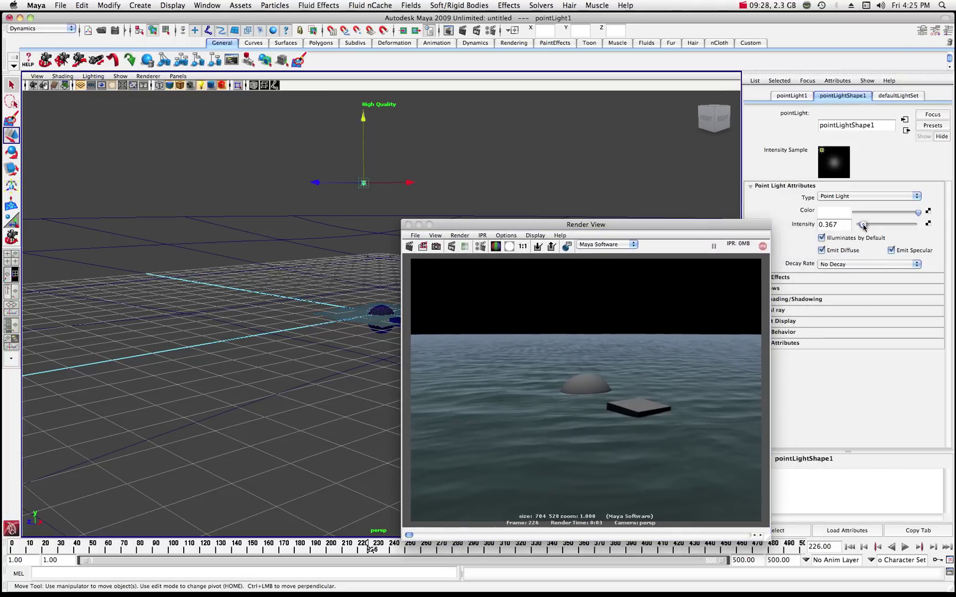
Render frame 226 again to check the ocean under the dimmed point light
{"action": "left_click_drag", "start_coordinate": [724, 229], "coordinate": [765, 158]}
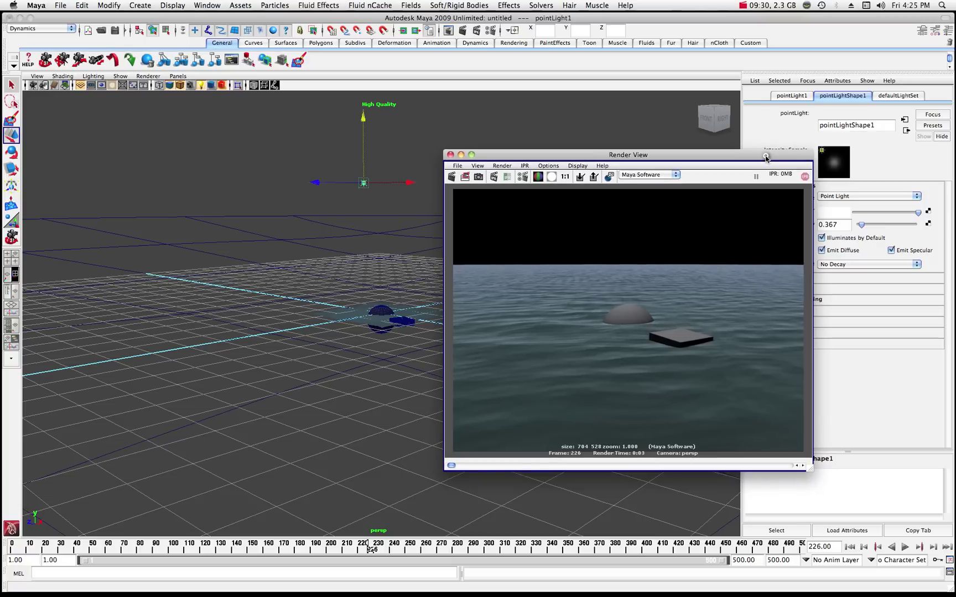
{"action": "left_click", "coordinate": [452, 176]}
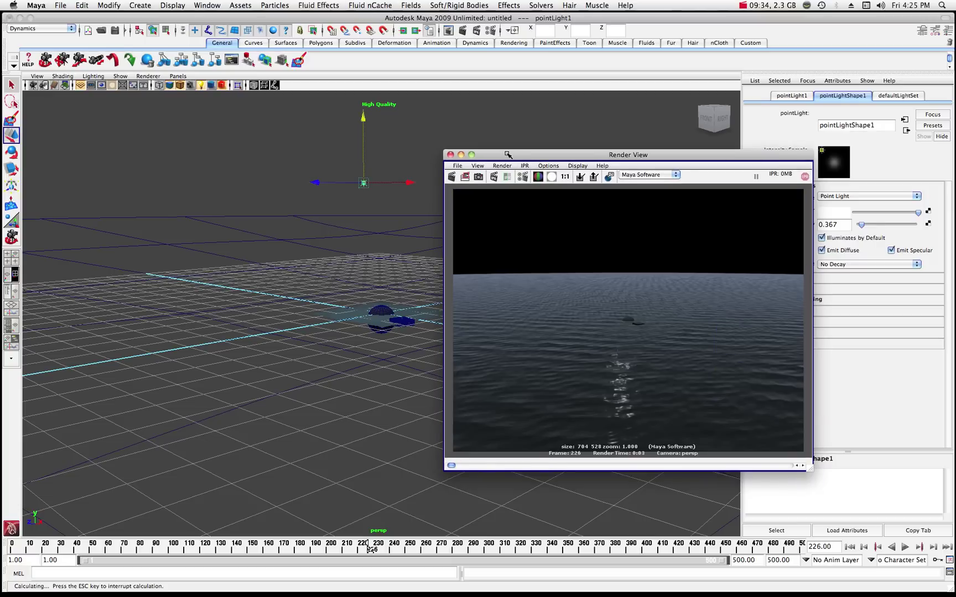
{"action": "left_click_drag", "start_coordinate": [509, 154], "coordinate": [578, 131]}
{"action": "left_click", "coordinate": [405, 256]}
{"action": "scroll", "coordinate": [405, 255], "scroll_direction": "up", "scroll_amount": 5}
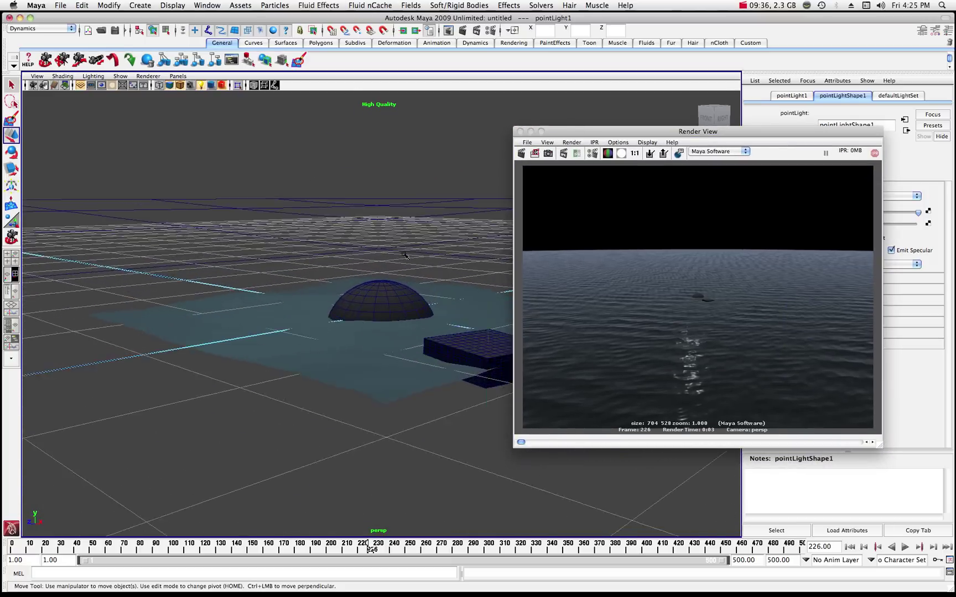
Re-render frame 226 as a close-up of the sphere and cube, and minimize the Render View
{"action": "left_click_drag", "start_coordinate": [655, 131], "coordinate": [721, 69]}
{"action": "left_click", "coordinate": [587, 92]}
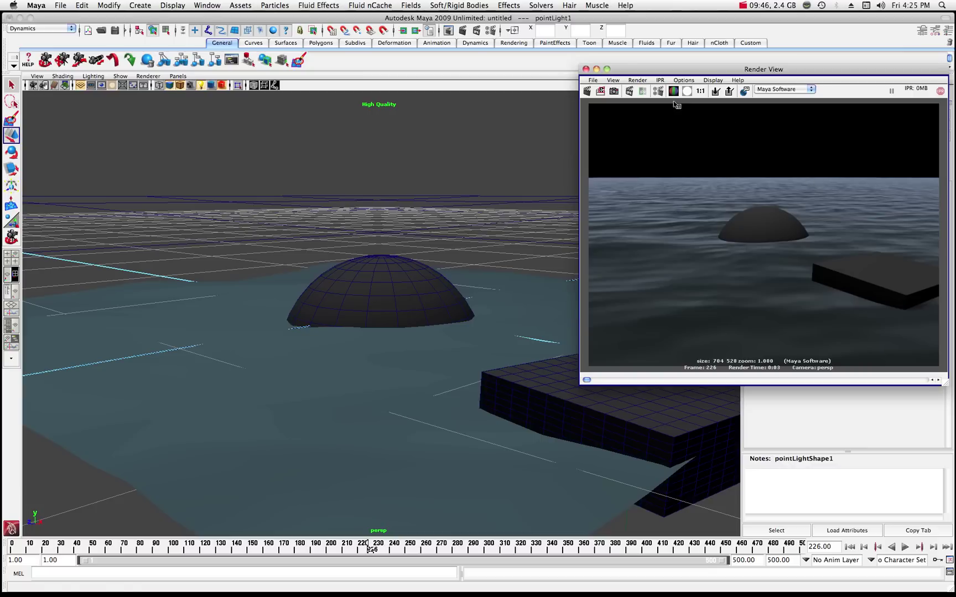
{"action": "left_click_drag", "start_coordinate": [639, 75], "coordinate": [623, 73]}
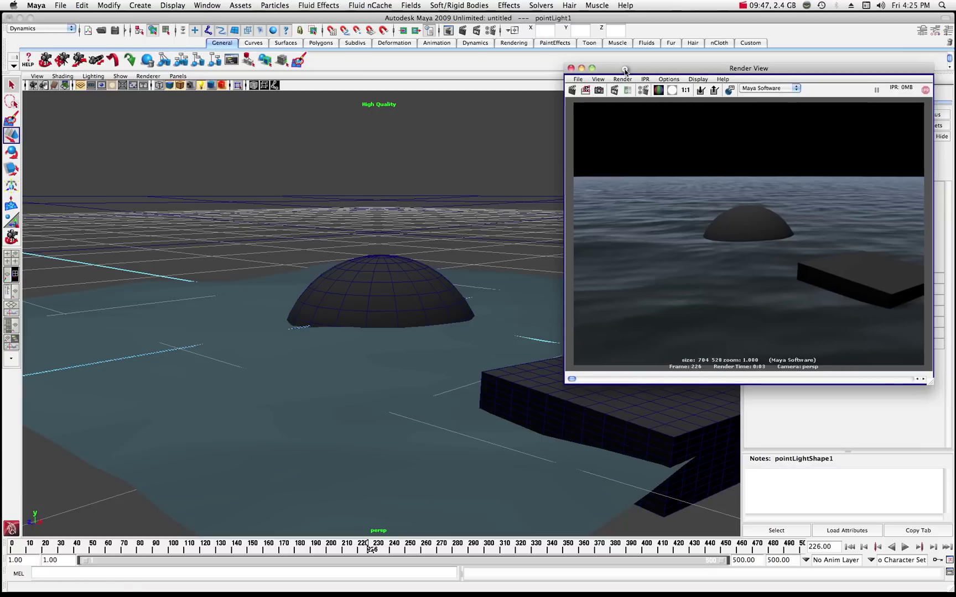
{"action": "left_click", "coordinate": [581, 68]}
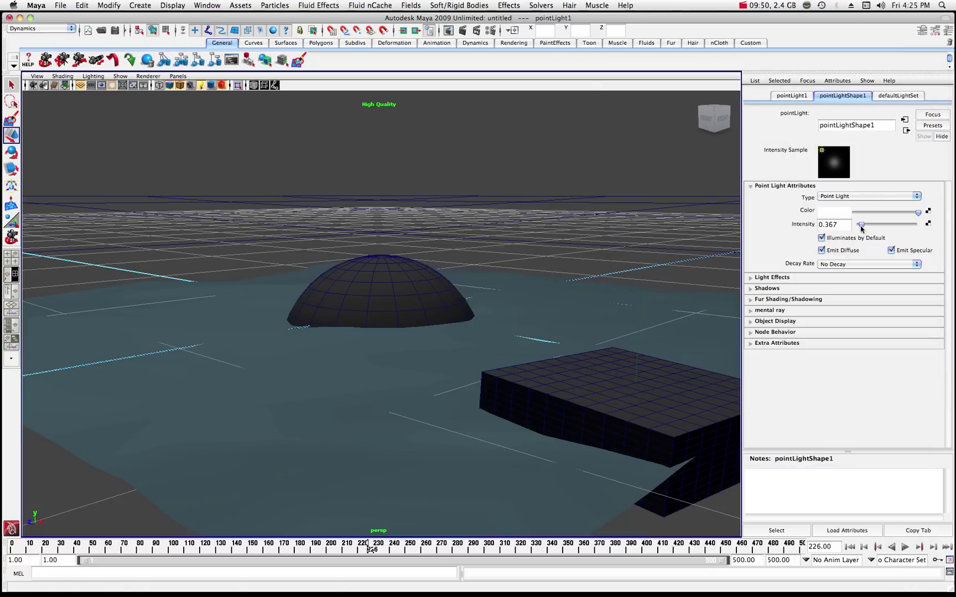
Raise the point light's intensity to 1.193
{"action": "left_click_drag", "start_coordinate": [861, 229], "coordinate": [865, 227]}
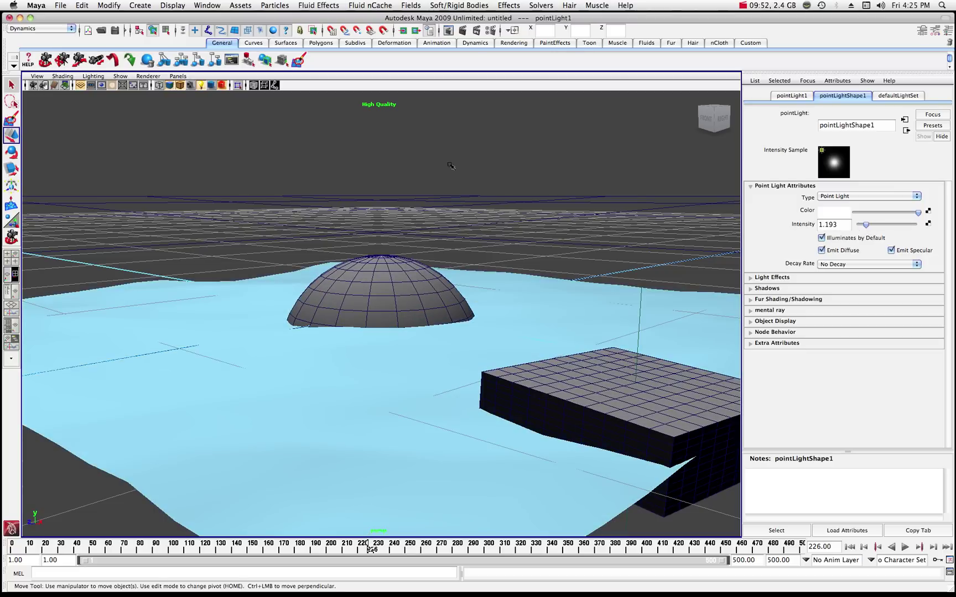
{"action": "scroll", "coordinate": [359, 179], "scroll_direction": "down", "scroll_amount": 3}
{"action": "scroll", "coordinate": [358, 180], "scroll_direction": "up", "scroll_amount": 3}
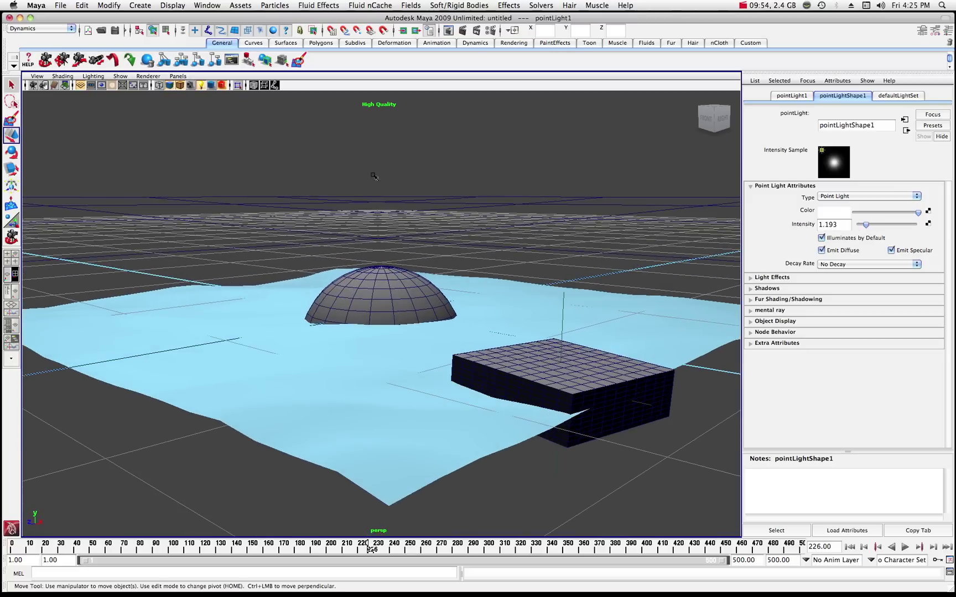
Restore the Render View, render frame 226 under the brighter point light, and minimize the window again
{"action": "mouse_move", "coordinate": [912, 581]}
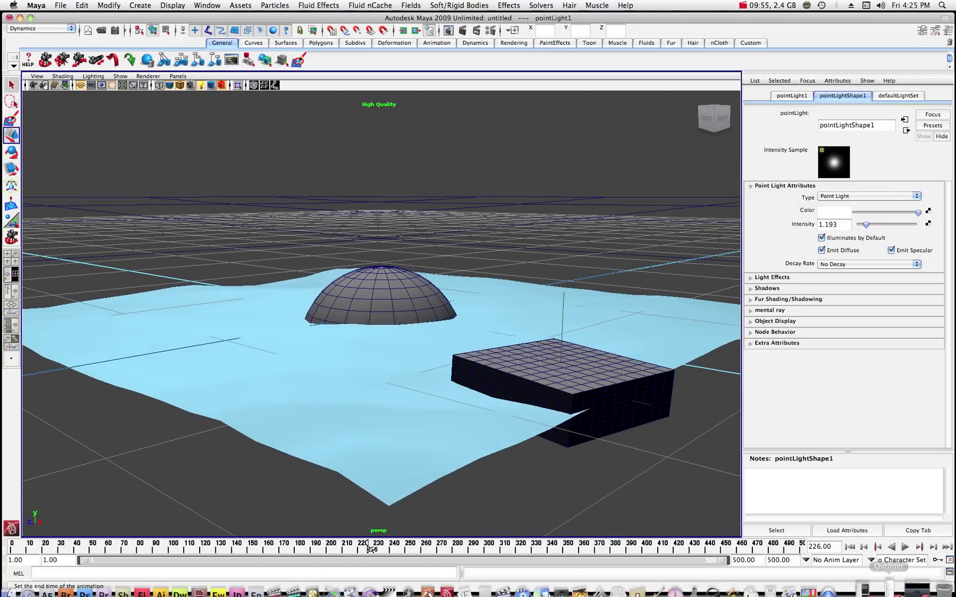
{"action": "left_click", "coordinate": [912, 582]}
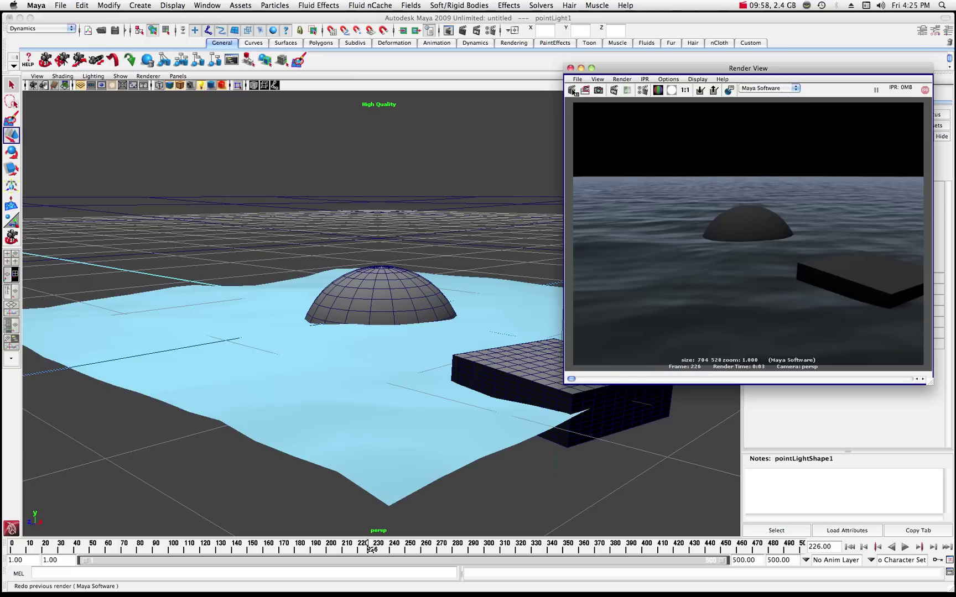
{"action": "left_click", "coordinate": [572, 90]}
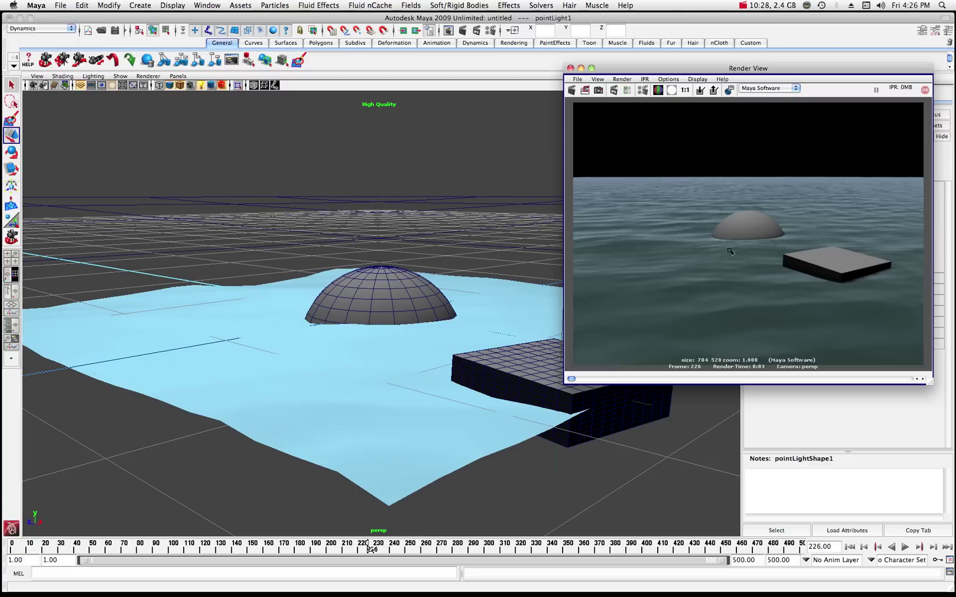
{"action": "left_click_drag", "start_coordinate": [642, 68], "coordinate": [645, 70]}
{"action": "left_click", "coordinate": [583, 71]}
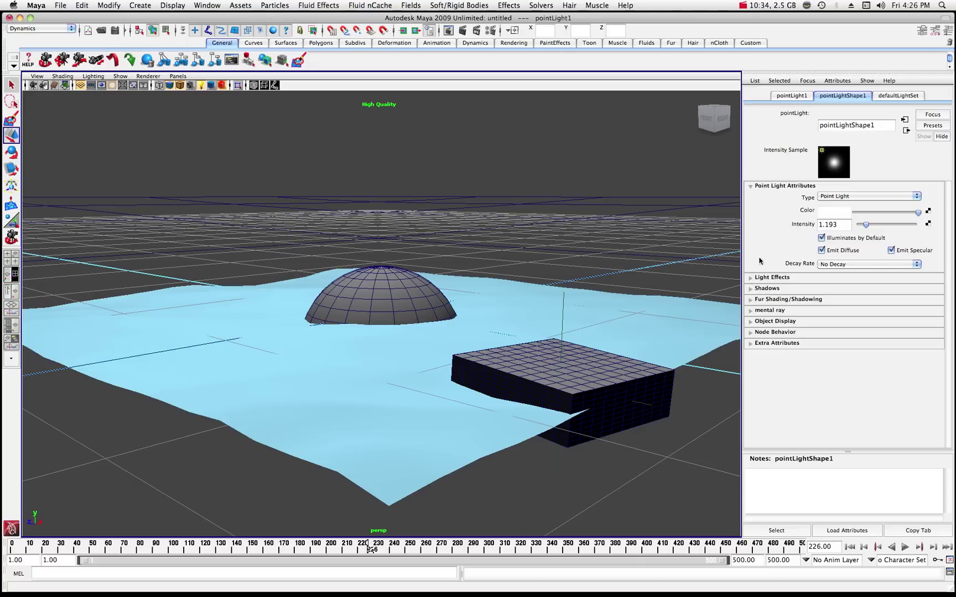
Try yellow, green and cyan tints on the point light, and accept a near-white color with saturation 0.022 and value 1.000
{"action": "left_click", "coordinate": [834, 212]}
{"action": "left_click", "coordinate": [769, 231]}
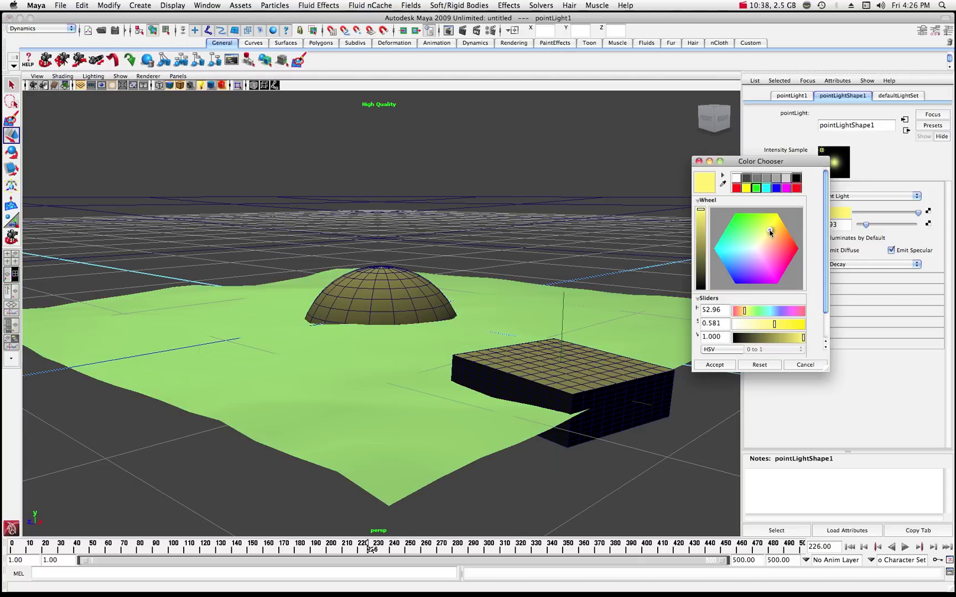
{"action": "left_click", "coordinate": [749, 231]}
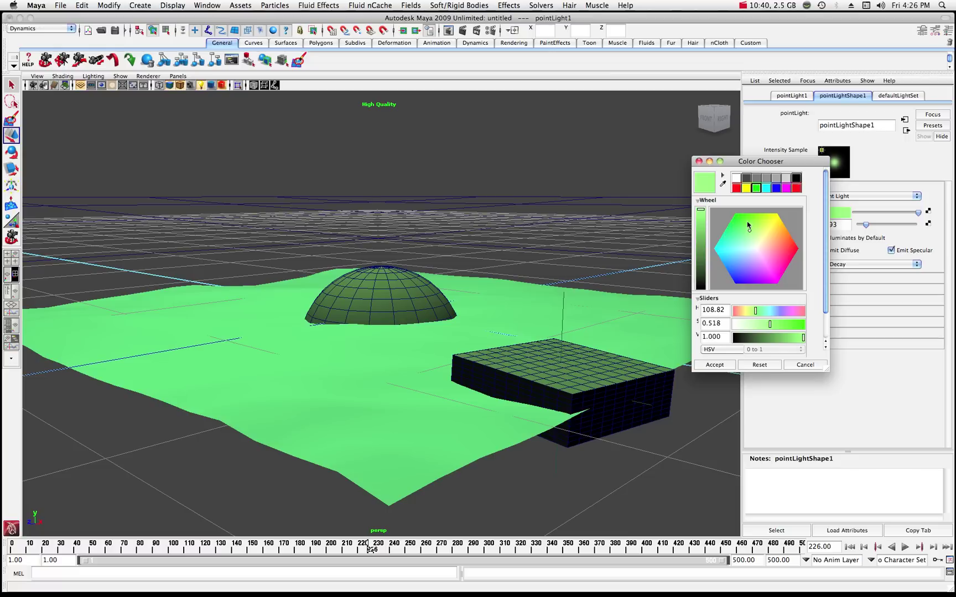
{"action": "left_click", "coordinate": [738, 246]}
{"action": "left_click", "coordinate": [737, 252]}
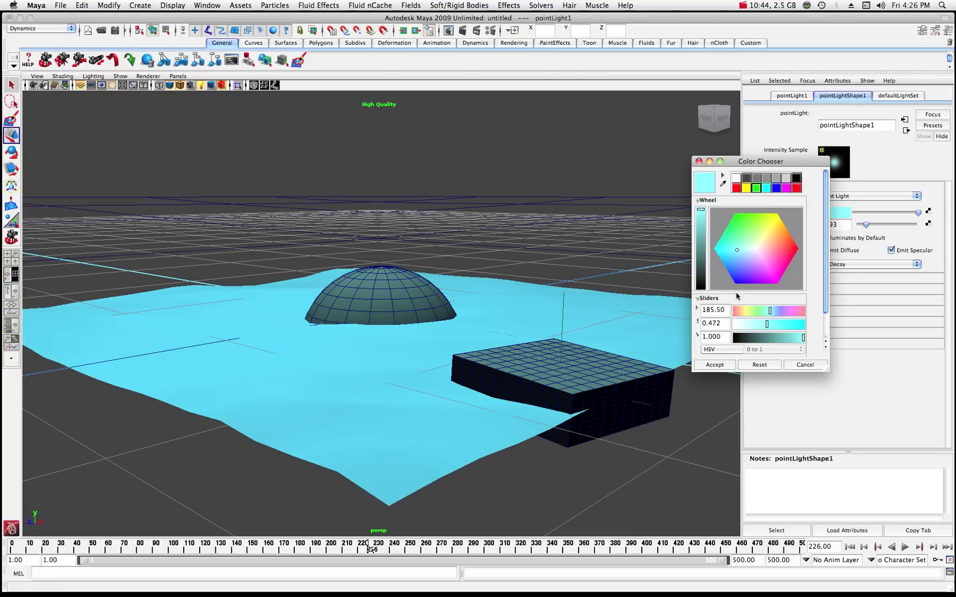
{"action": "left_click", "coordinate": [756, 249]}
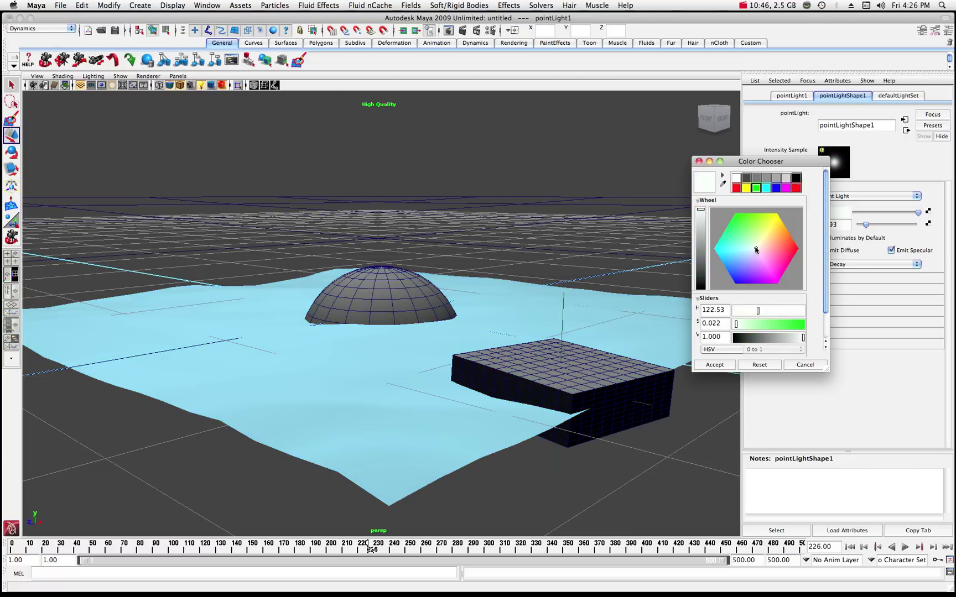
{"action": "left_click", "coordinate": [712, 365]}
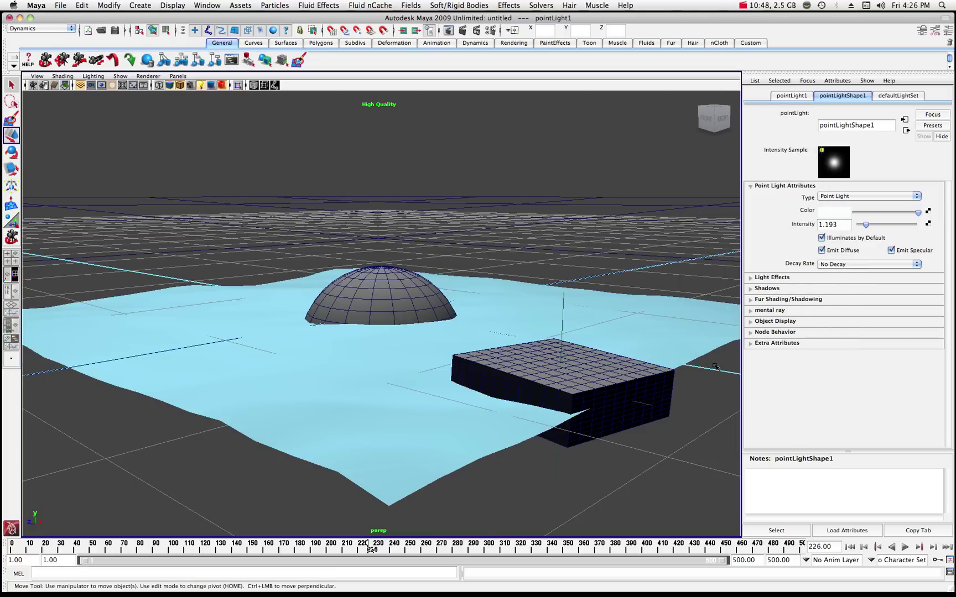
Switch the perspective viewport from scene lights back to default lighting
{"action": "scroll", "coordinate": [262, 187], "scroll_direction": "down", "scroll_amount": 4}
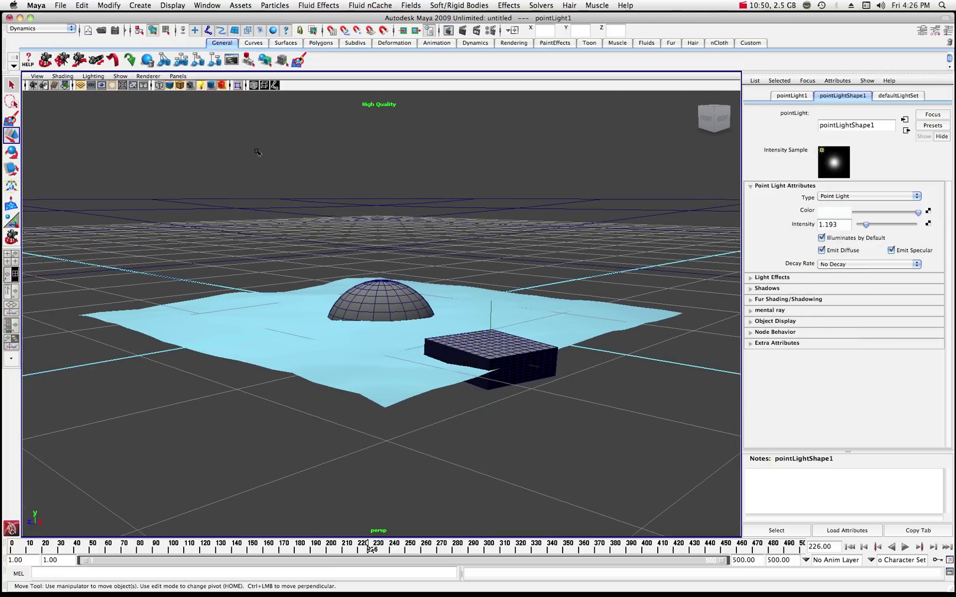
{"action": "left_click", "coordinate": [202, 86]}
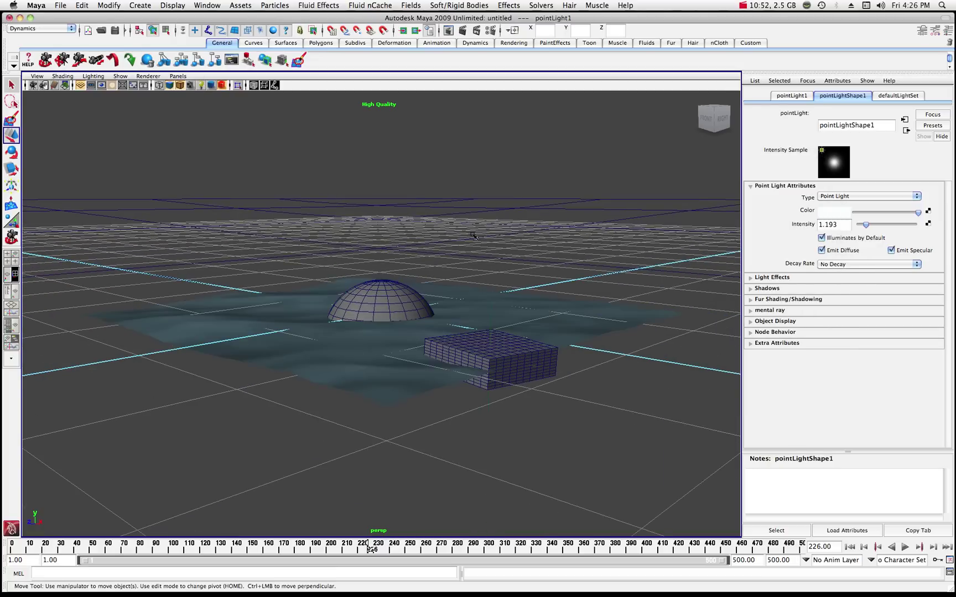
{"action": "scroll", "coordinate": [491, 224], "scroll_direction": "up", "scroll_amount": 3}
{"action": "scroll", "coordinate": [491, 224], "scroll_direction": "up", "scroll_amount": 2}
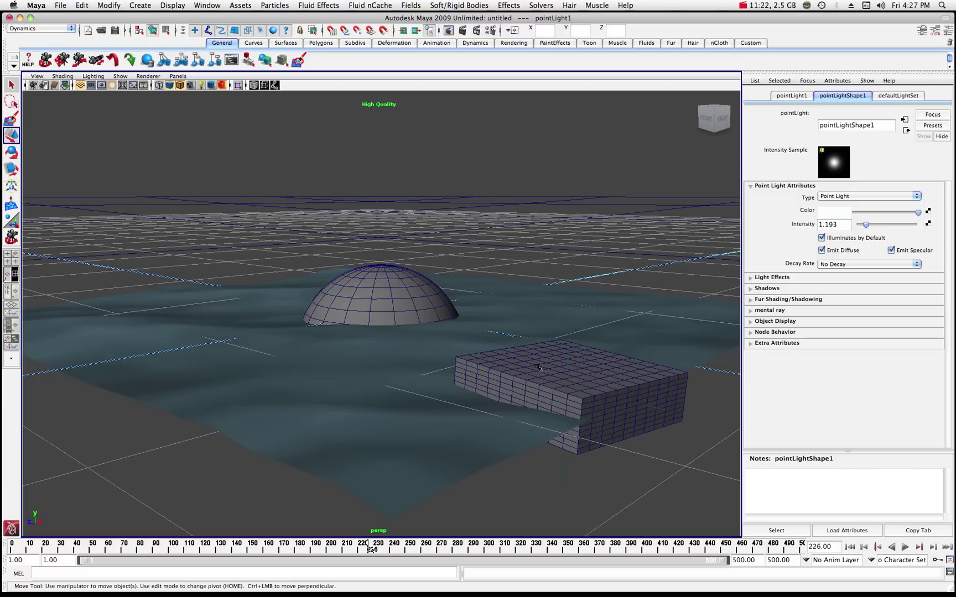
{"action": "left_click", "coordinate": [305, 5]}
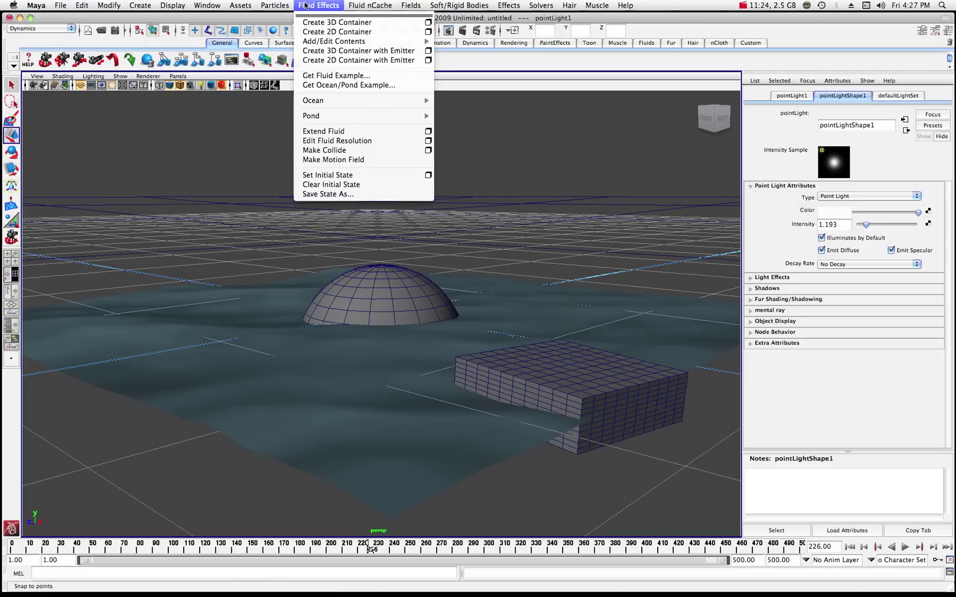
{"action": "mouse_move", "coordinate": [313, 102]}
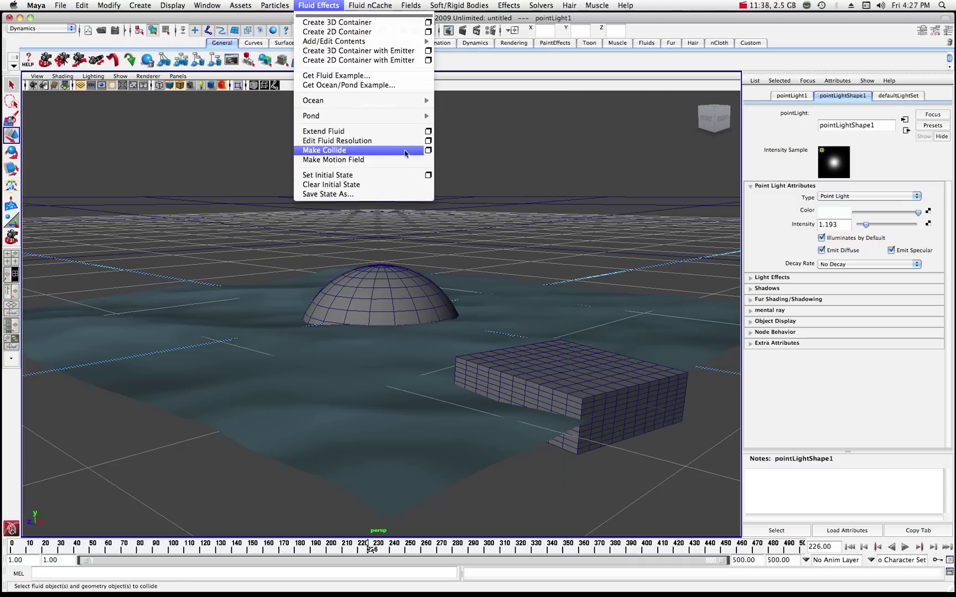
{"action": "mouse_move", "coordinate": [425, 103]}
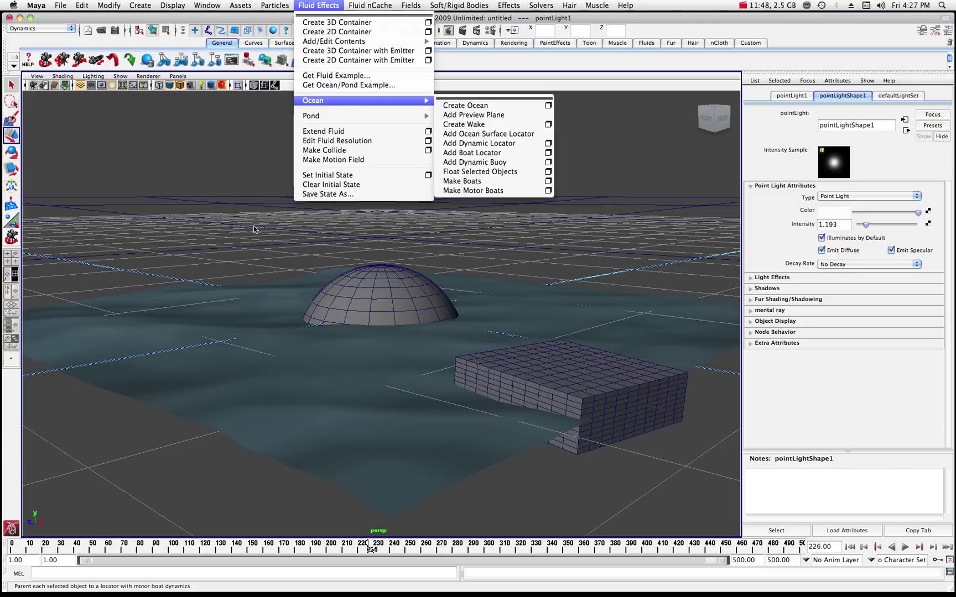
{"action": "left_click", "coordinate": [227, 190]}
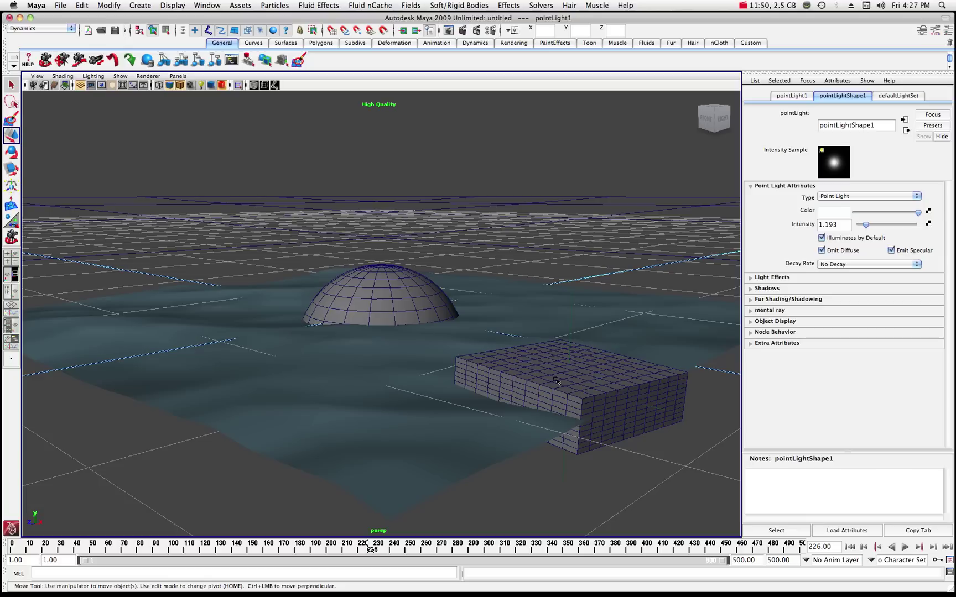